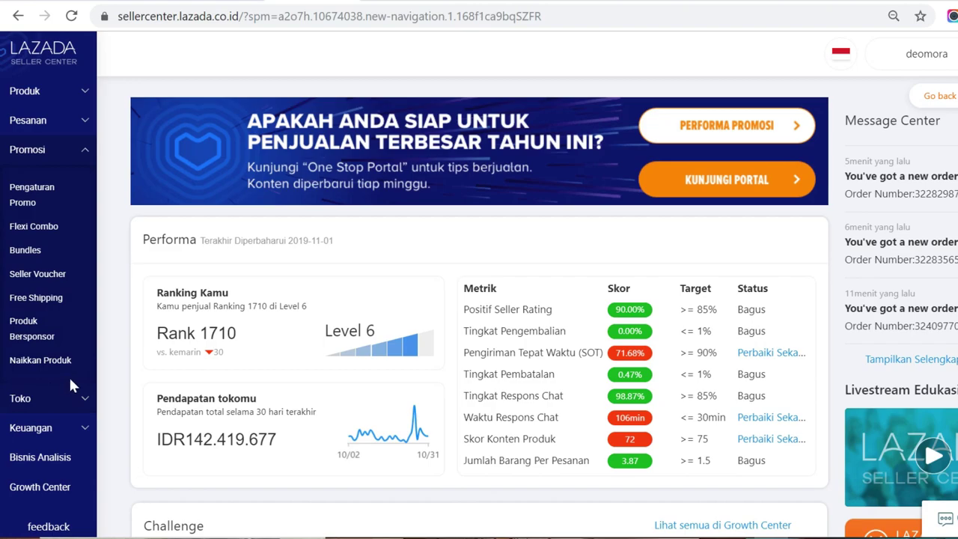
- Open the details of the Belanja Cermat ala Ibu Hebat campaign from the available Promo Lazada campaigns in Pengaturan Promo
left_click(21, 204)
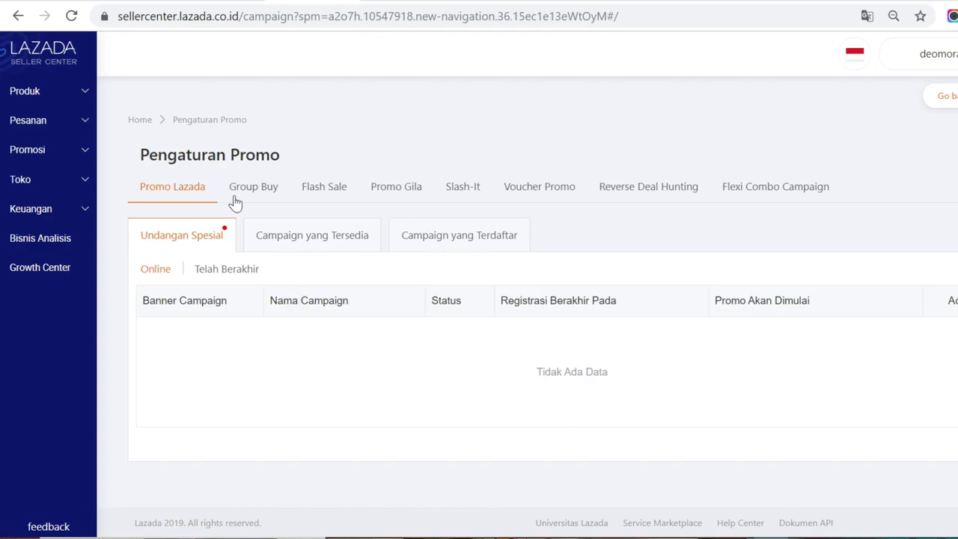
left_click(299, 238)
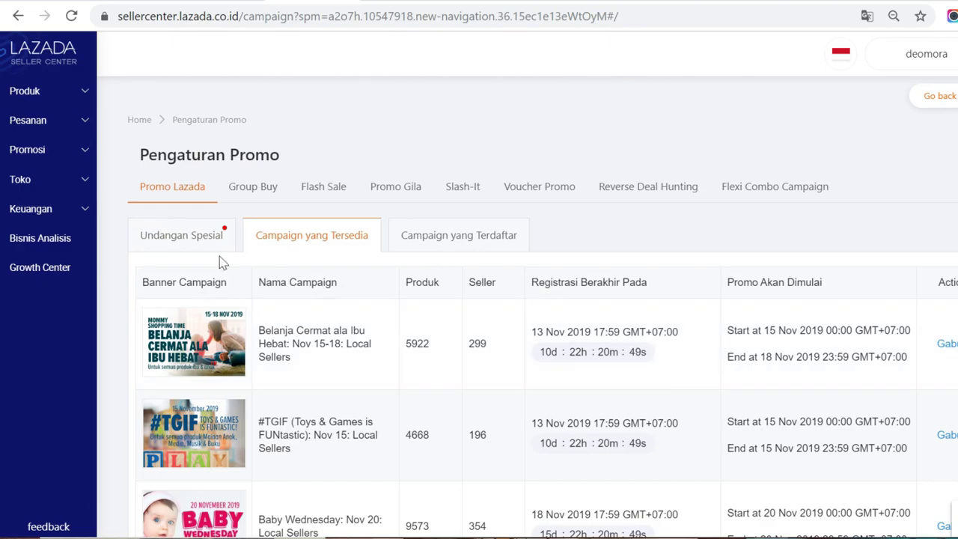
scroll(193, 351, "down", 1)
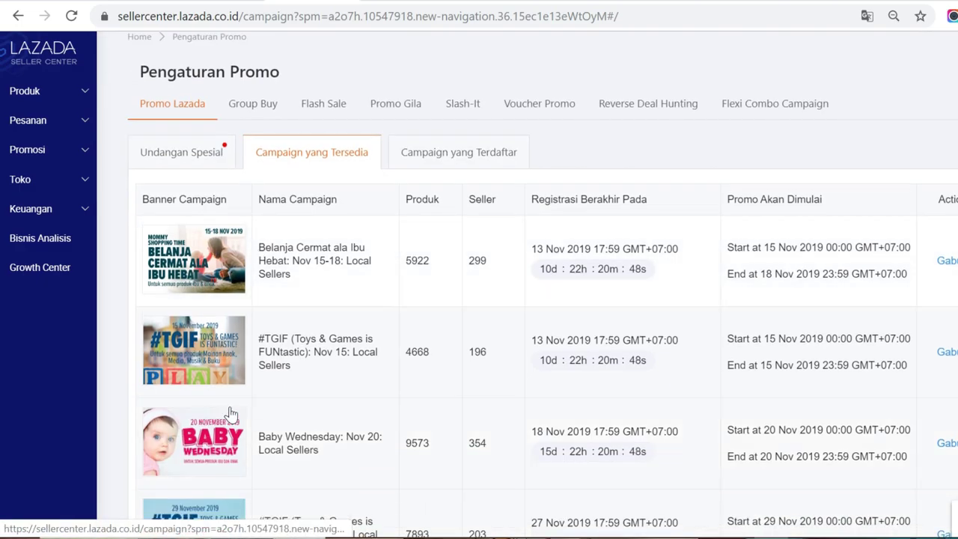
left_click(945, 263)
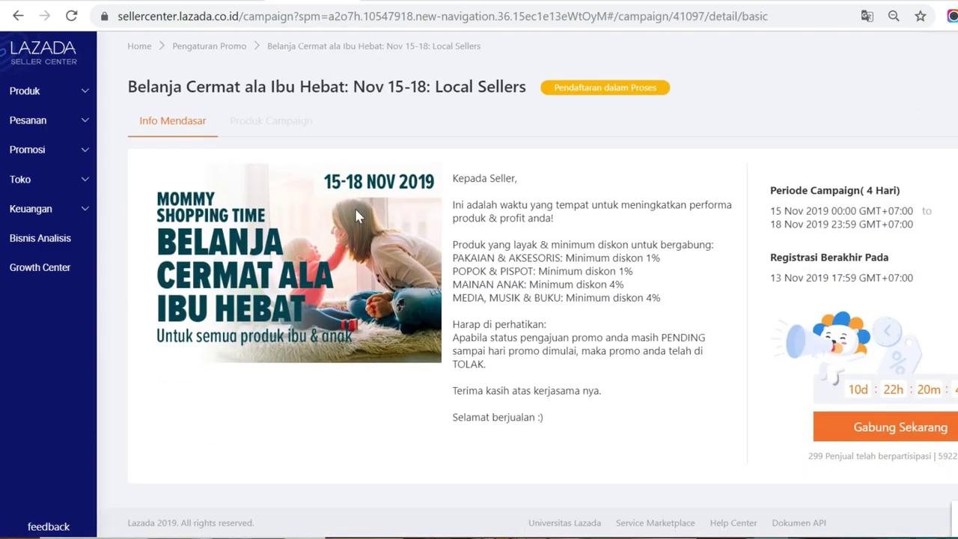
left_click(897, 443)
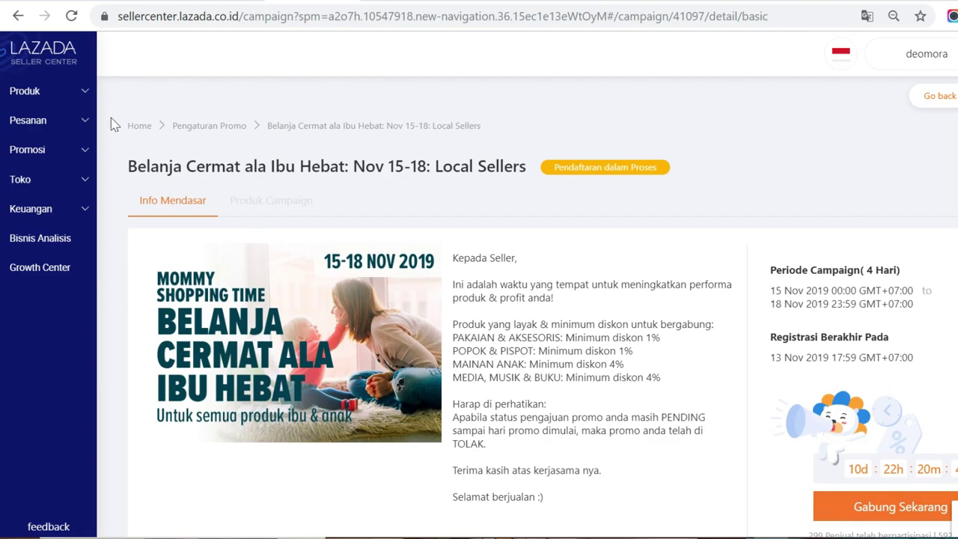
- Go back to Pengaturan Promo and review the available campaigns for Promo Lazada, Flash Sale, Promo Gila, Slash-It and Voucher Promo
left_click(18, 16)
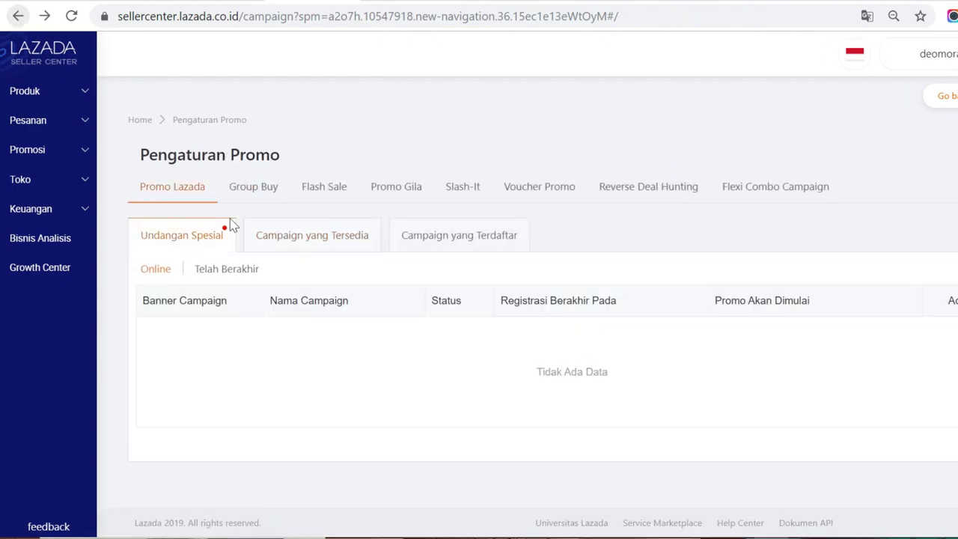
left_click(311, 243)
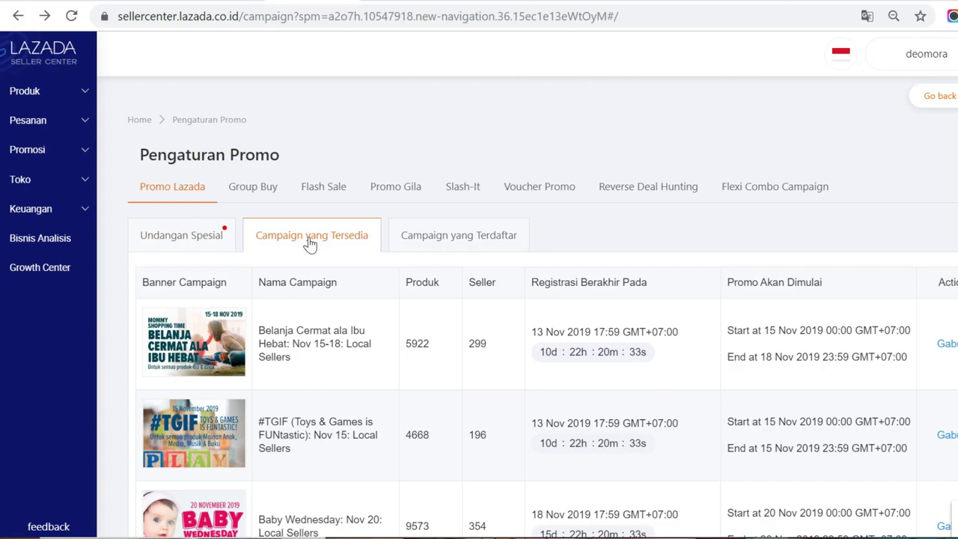
left_click(311, 198)
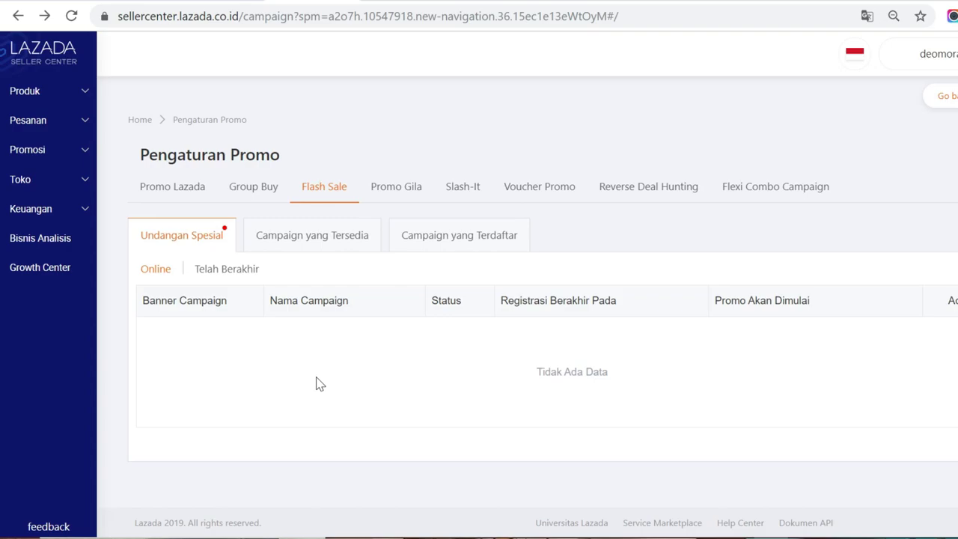
left_click(311, 236)
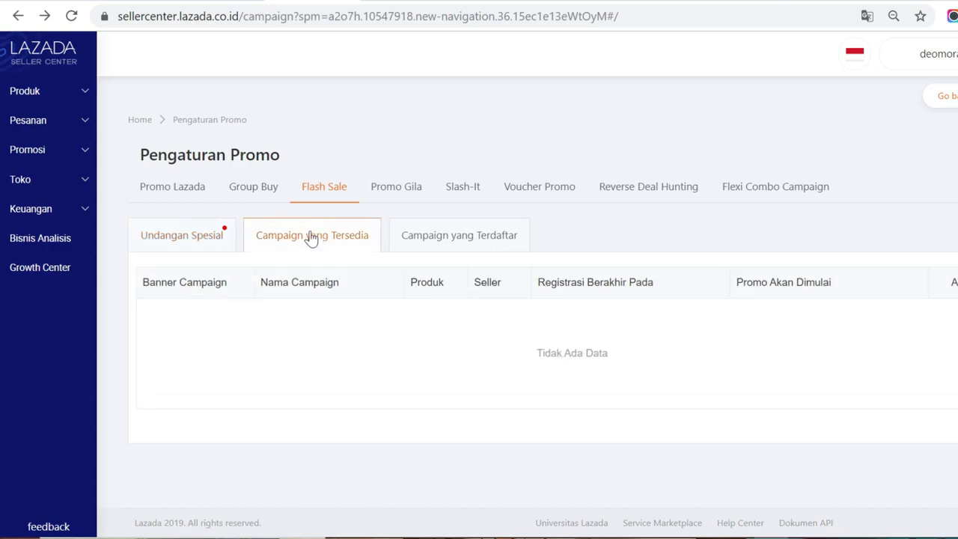
left_click(388, 199)
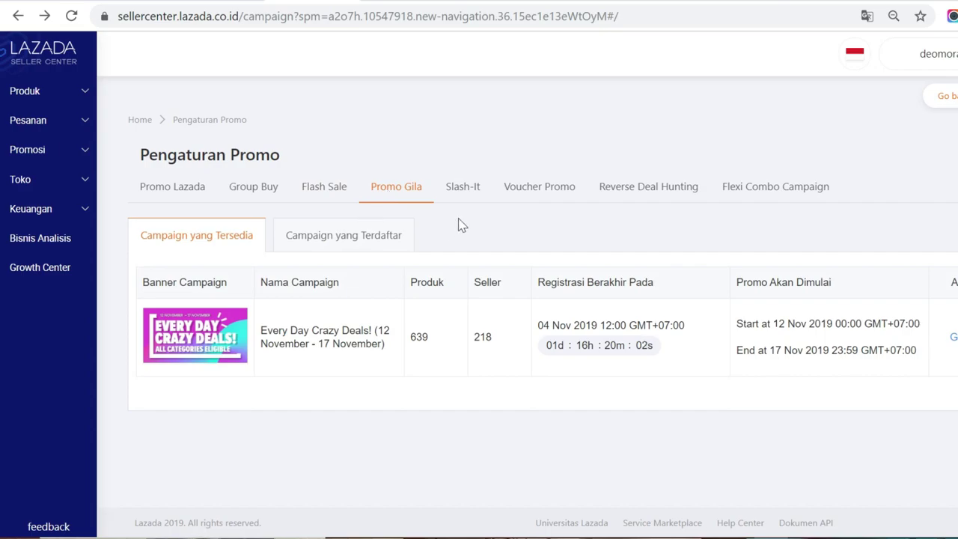
left_click(464, 193)
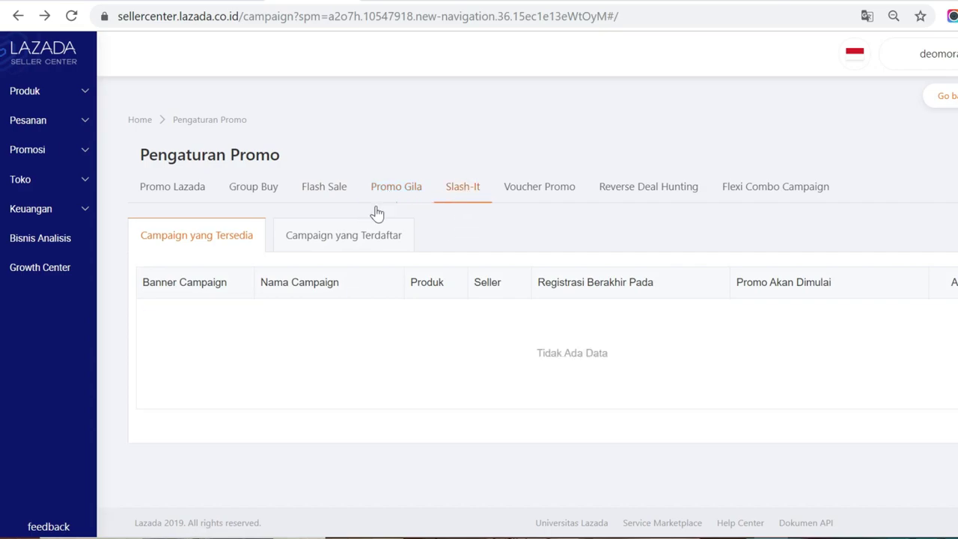
left_click(518, 196)
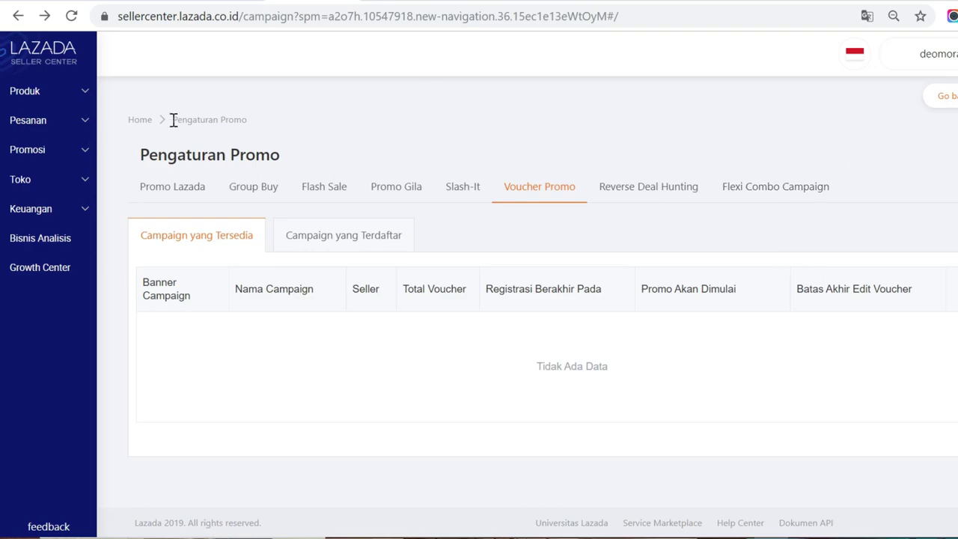
- Go to the Flexi Combo promotions and start creating a new promotion
left_click(62, 152)
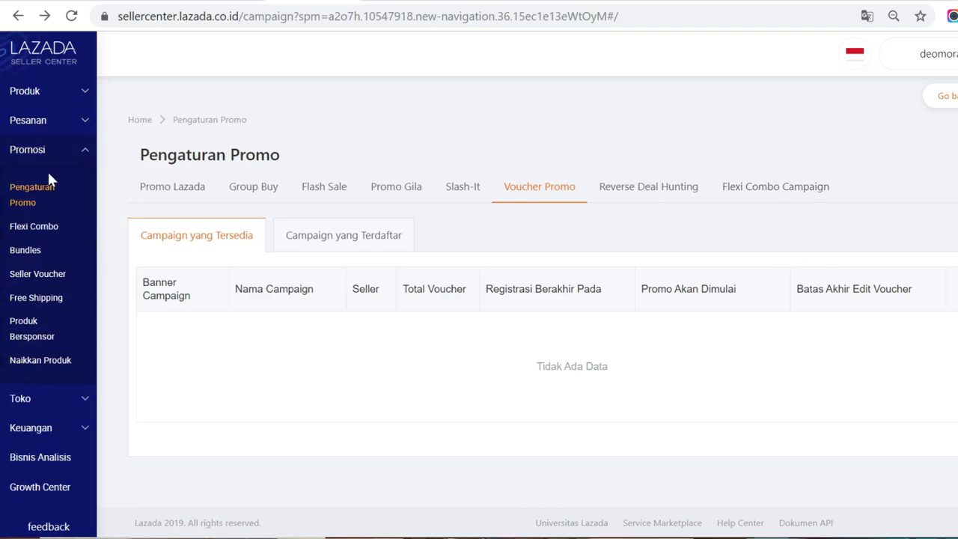
left_click(30, 235)
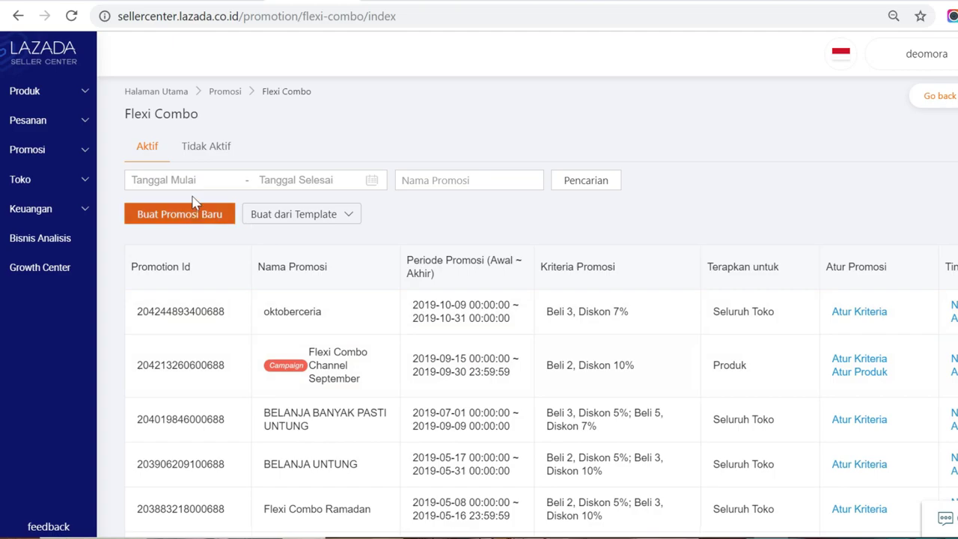
left_click(186, 220)
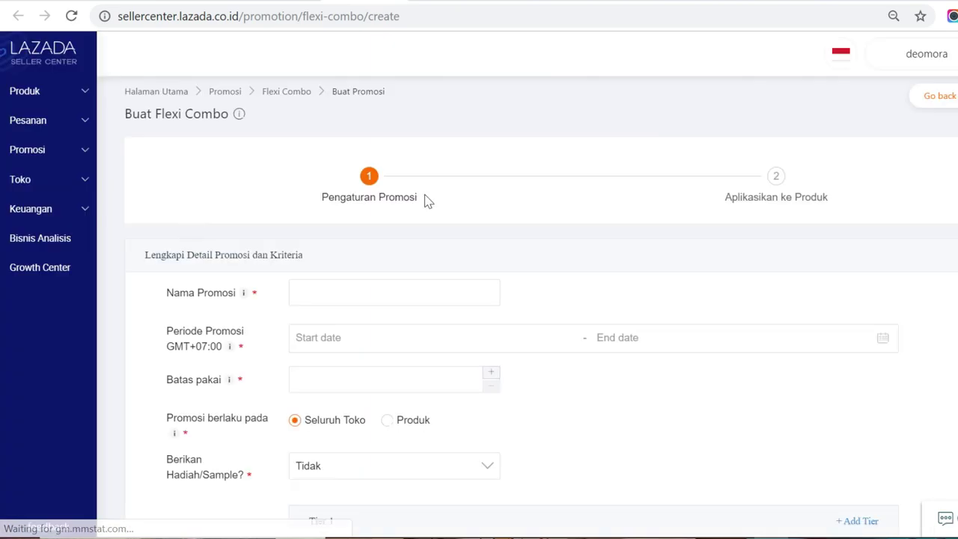
- Examine the Flexi Combo form's name, period, usage limit, scope, gift, tier criteria and discount fields
scroll(428, 199, "down", 2)
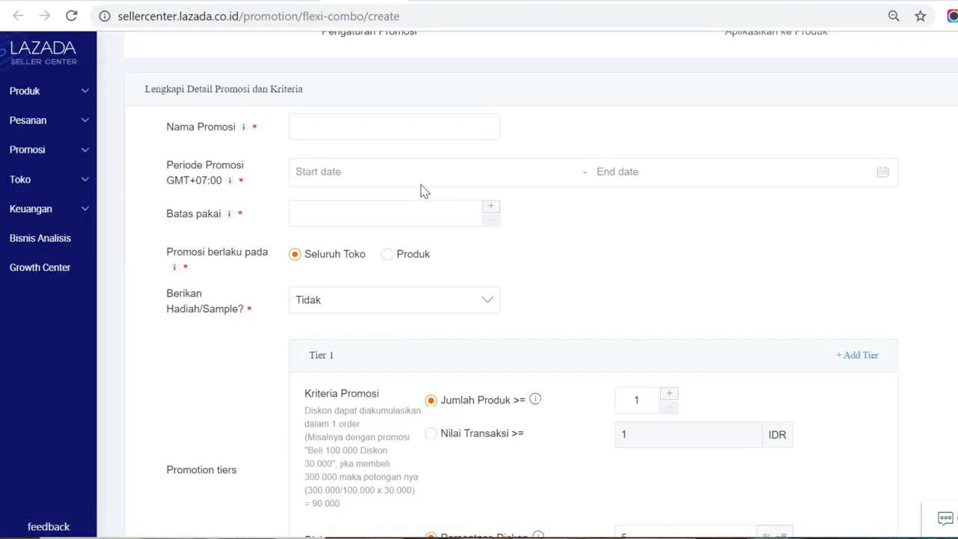
left_click(347, 128)
left_click(430, 213)
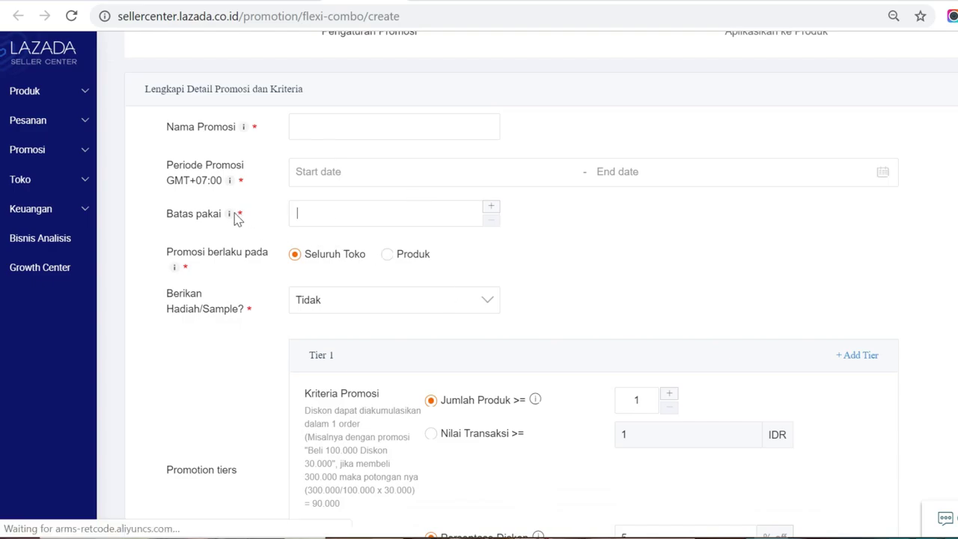
mouse_move(230, 216)
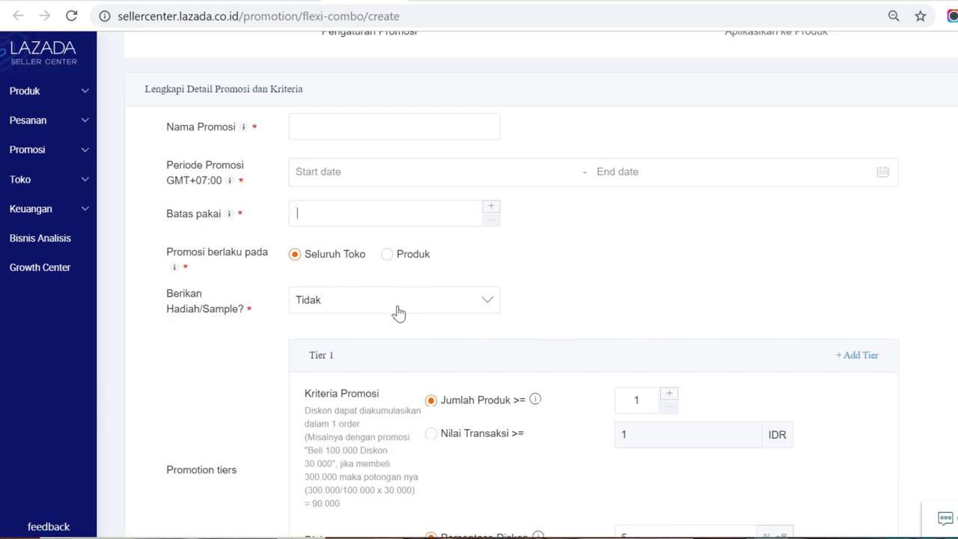
scroll(586, 356, "down", 3)
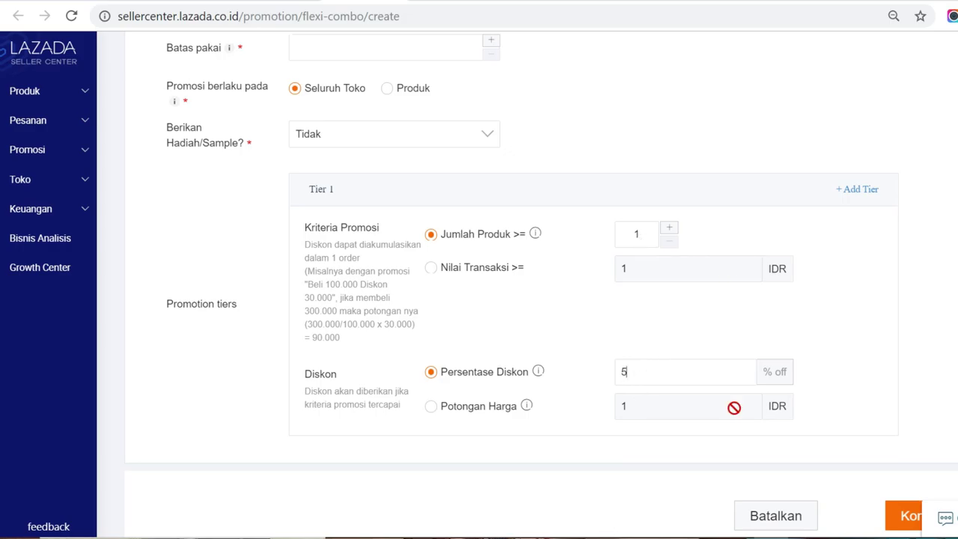
scroll(859, 427, "down", 1)
scroll(859, 426, "up", 5)
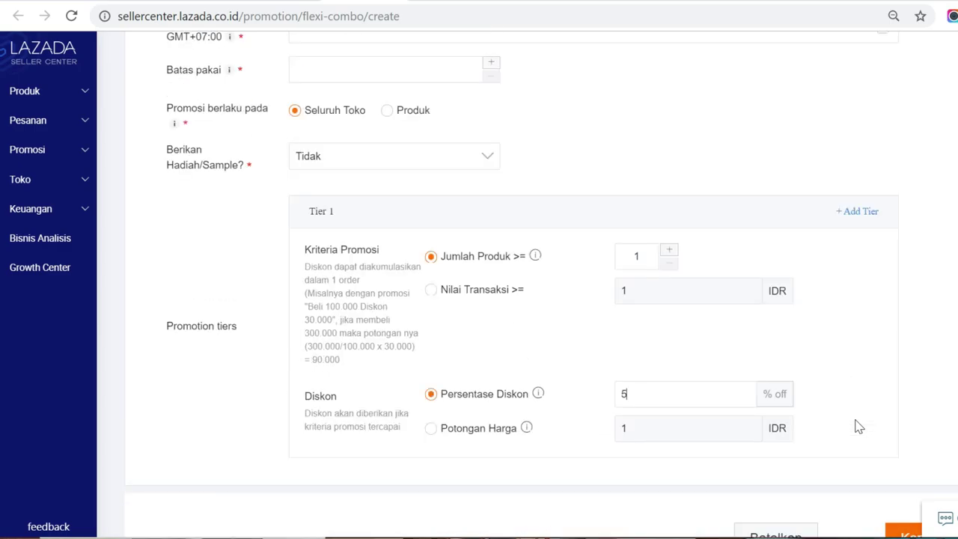
- Go to the Bundles promotion list and start adding a new promotion
left_click(49, 159)
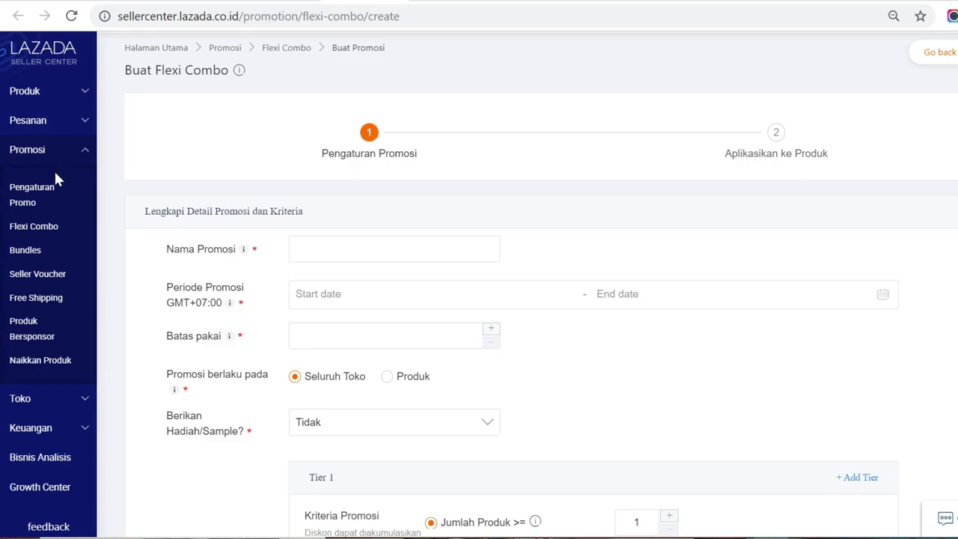
left_click(18, 252)
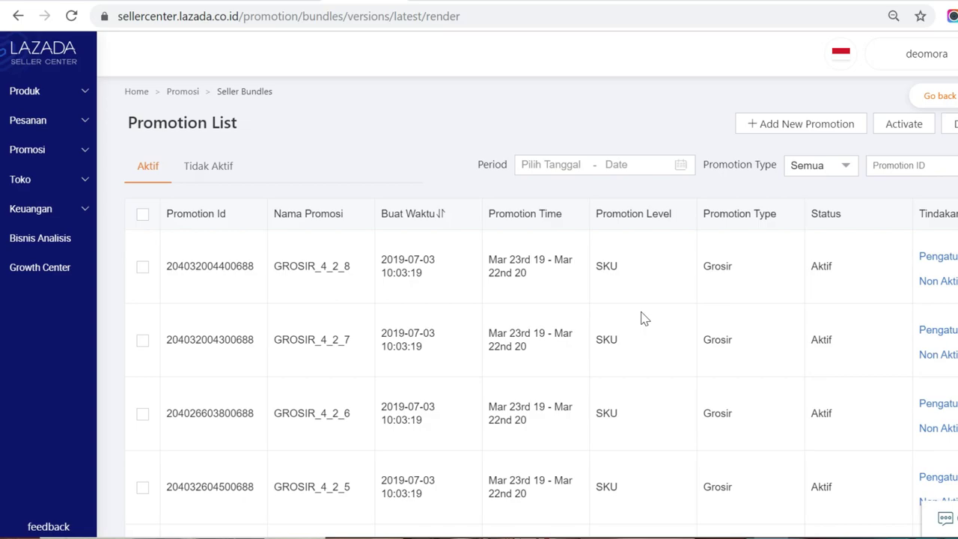
left_click(761, 132)
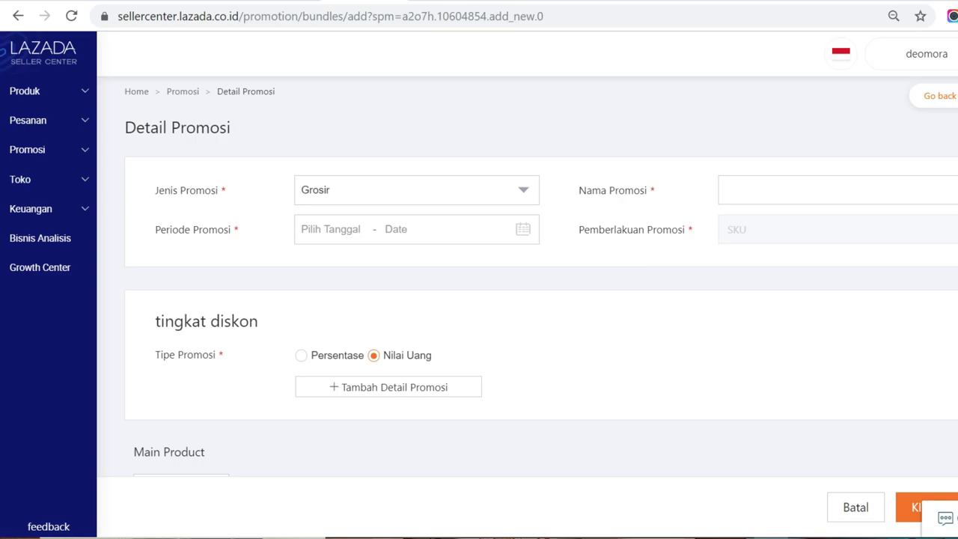
- Review the bundle promotion types and choose Grosir as the Jenis Promosi
left_click(509, 208)
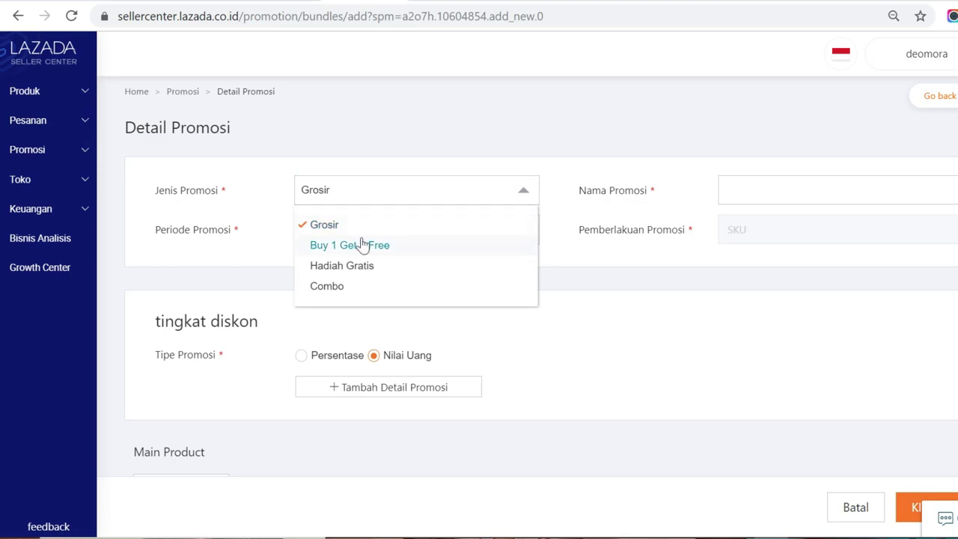
left_click(432, 156)
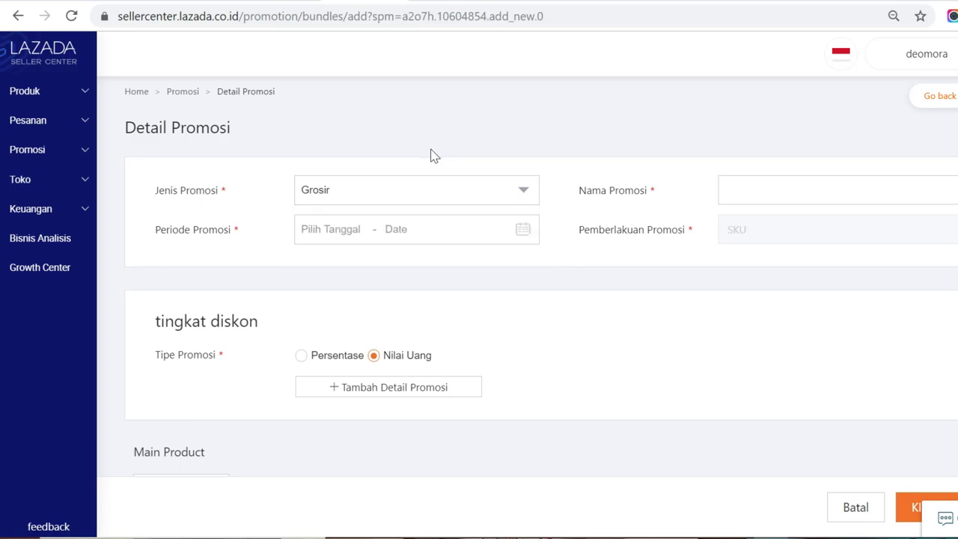
left_click(418, 196)
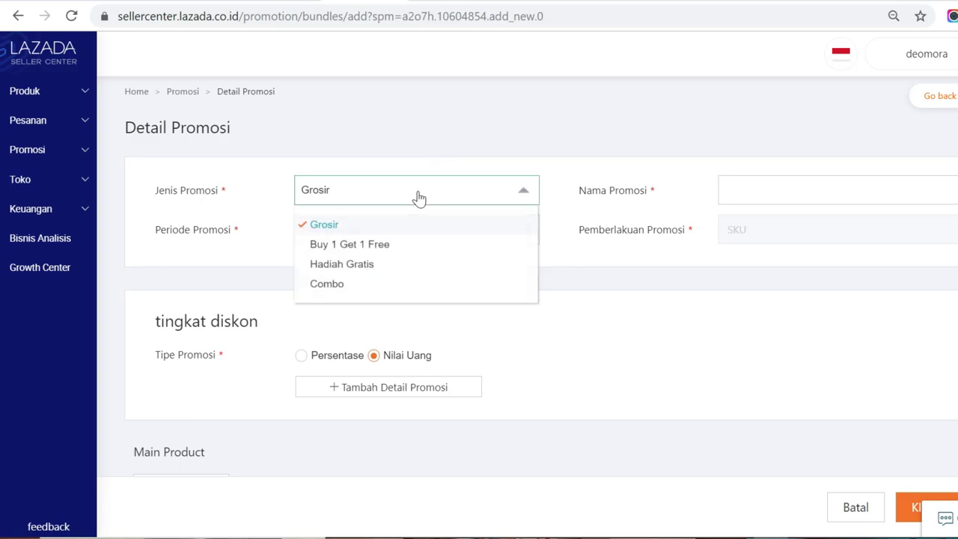
left_click(376, 226)
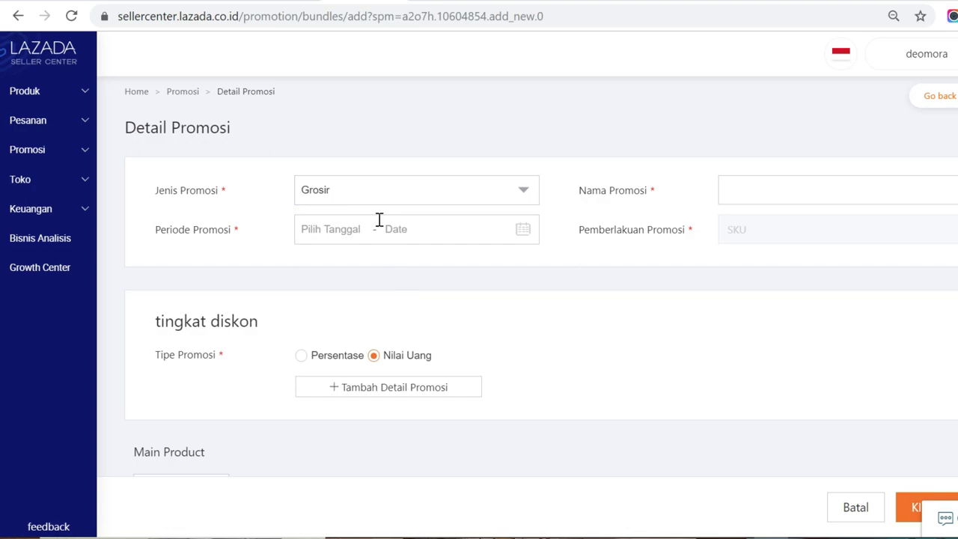
- Check the Periode Promosi date selection and try the Persentase discount type before choosing Nilai Uang
left_click(333, 227)
left_click(720, 312)
scroll(540, 332, "down", 2)
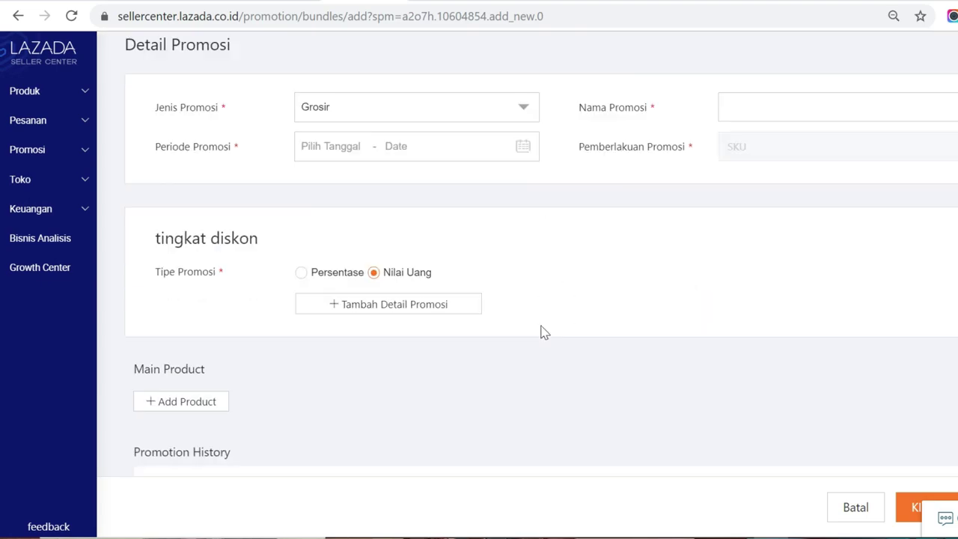
left_click(326, 275)
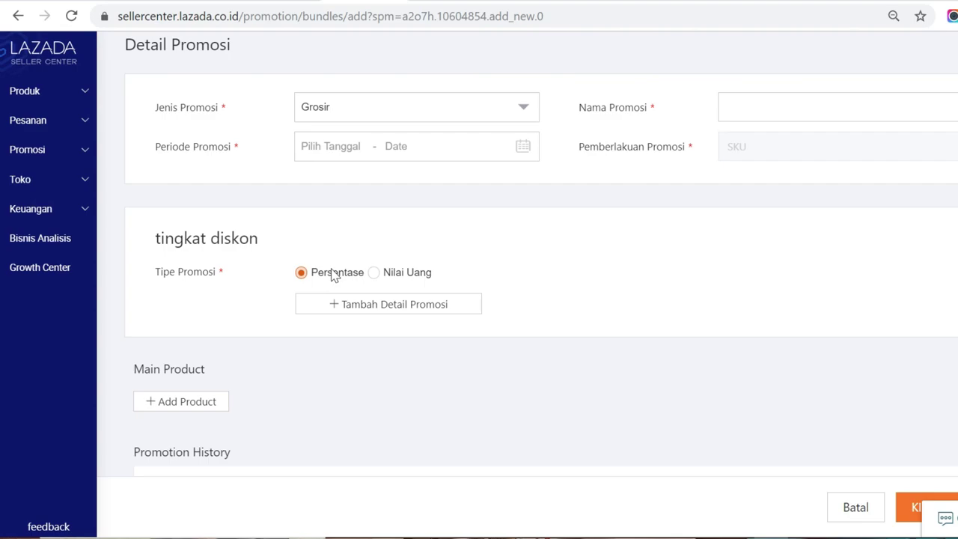
left_click(393, 277)
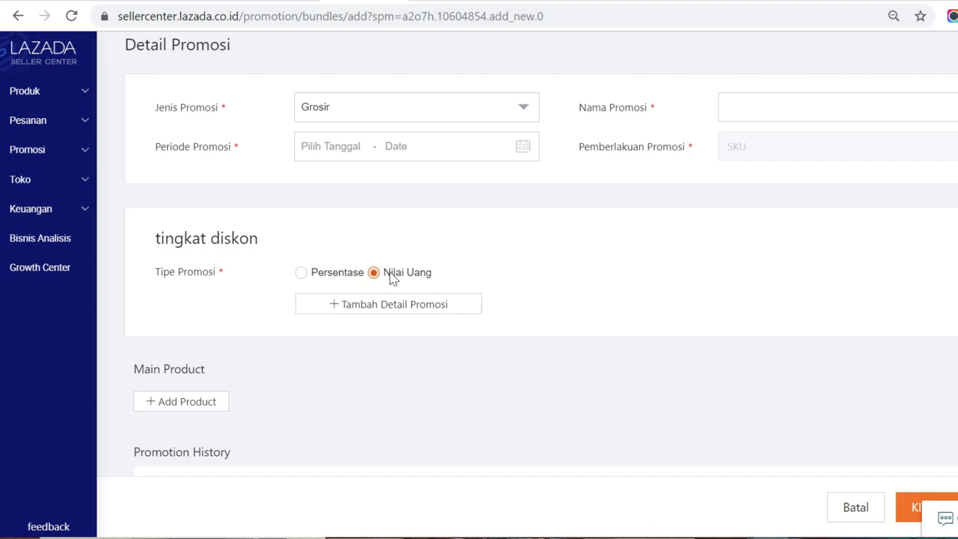
- Add the product STIK ES KRIM STIK ES CREAM POLOS 2 PAK as the promotion's main product
scroll(494, 288, "down", 1)
scroll(494, 288, "down", 1)
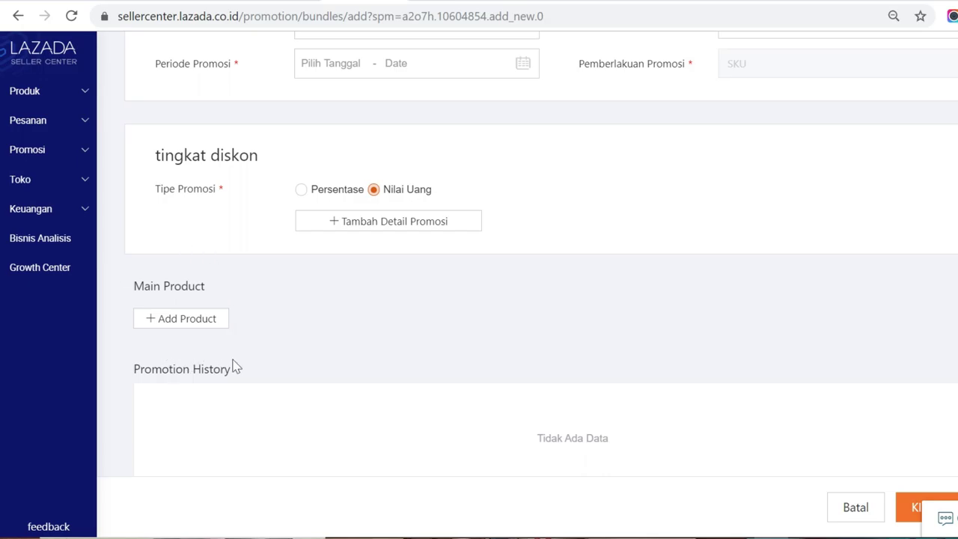
scroll(267, 353, "up", 3)
scroll(274, 355, "down", 4)
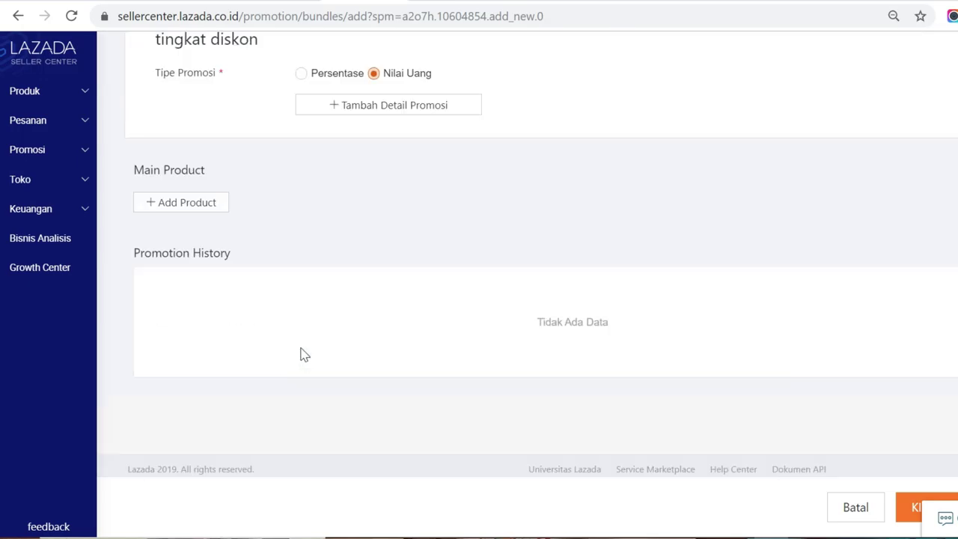
left_click(173, 204)
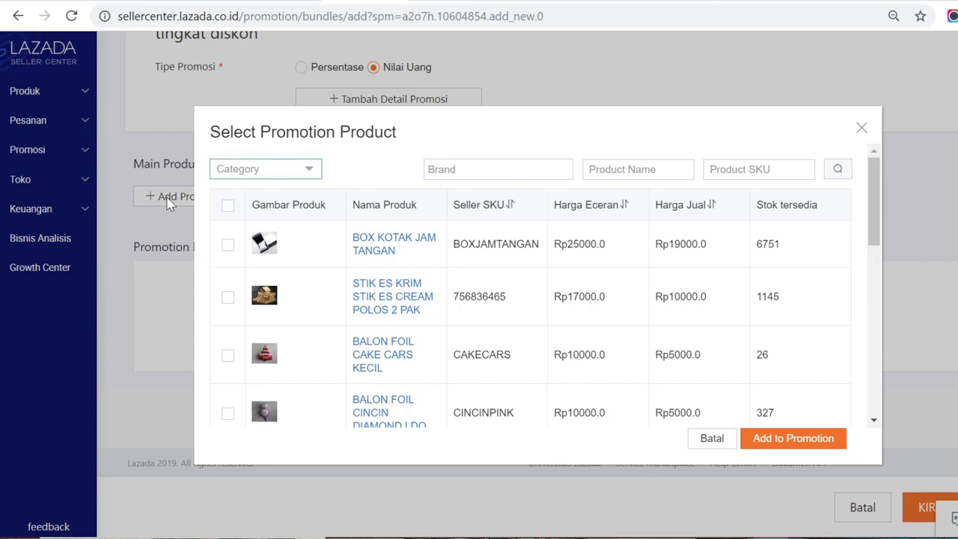
left_click(229, 297)
left_click(791, 437)
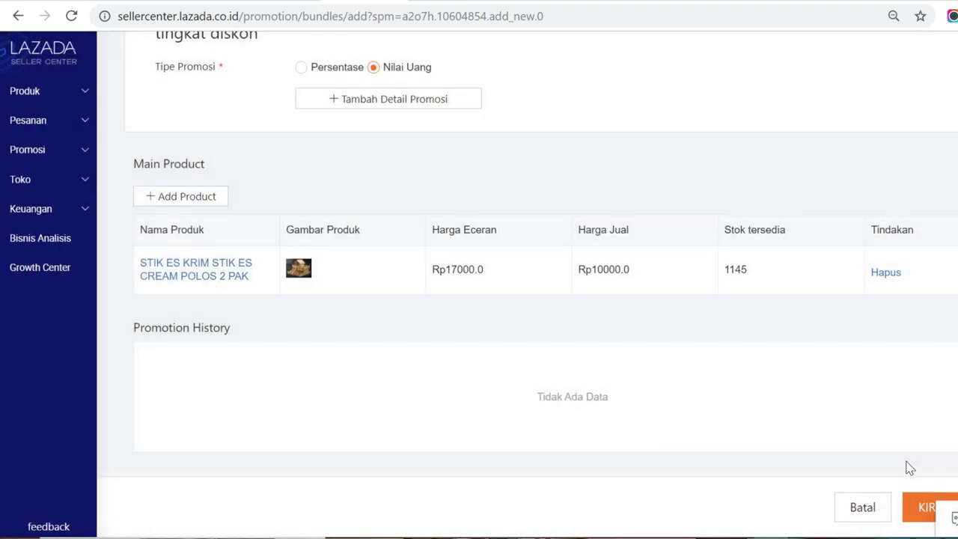
scroll(473, 367, "down", 2)
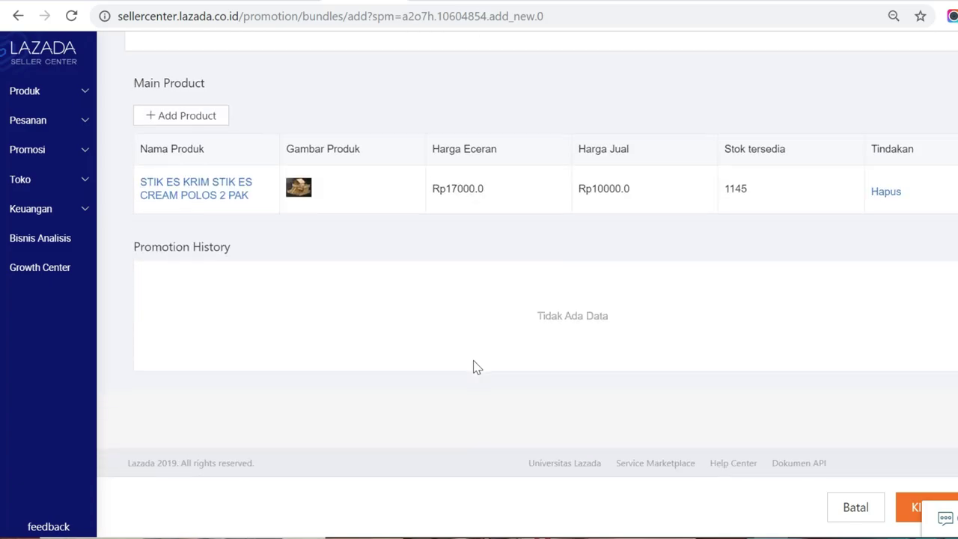
- Leave the bundle promotion form without submitting it and open the Seller Voucher list
scroll(473, 366, "up", 3)
scroll(475, 360, "up", 3)
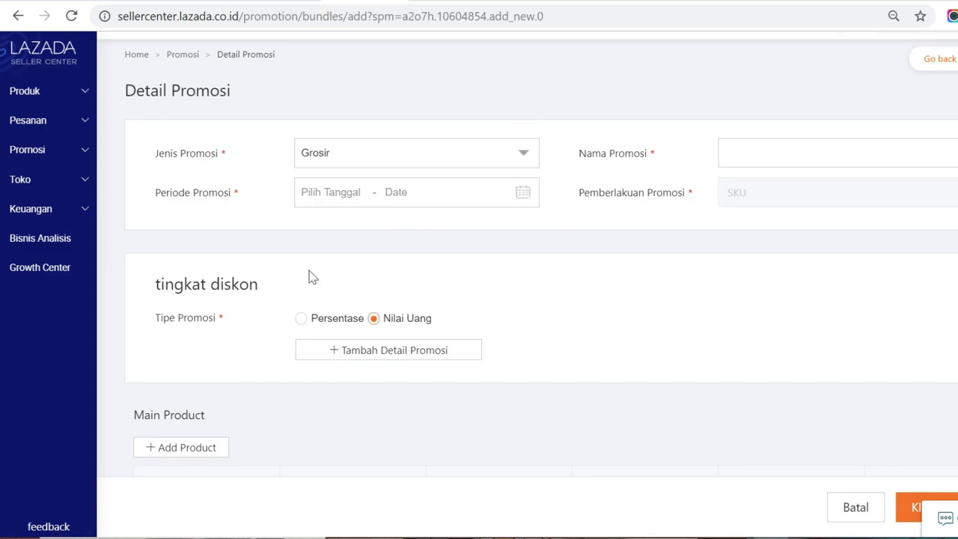
left_click(16, 17)
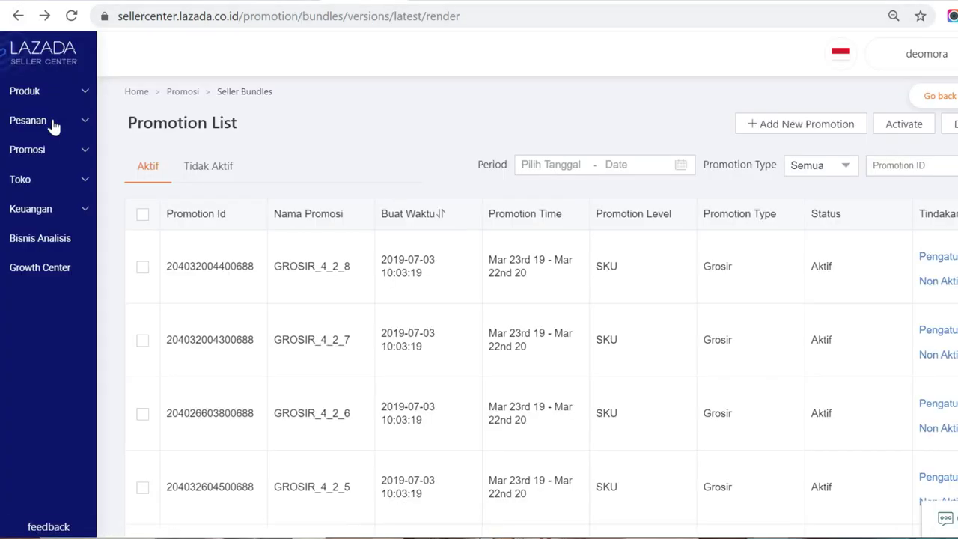
left_click(51, 157)
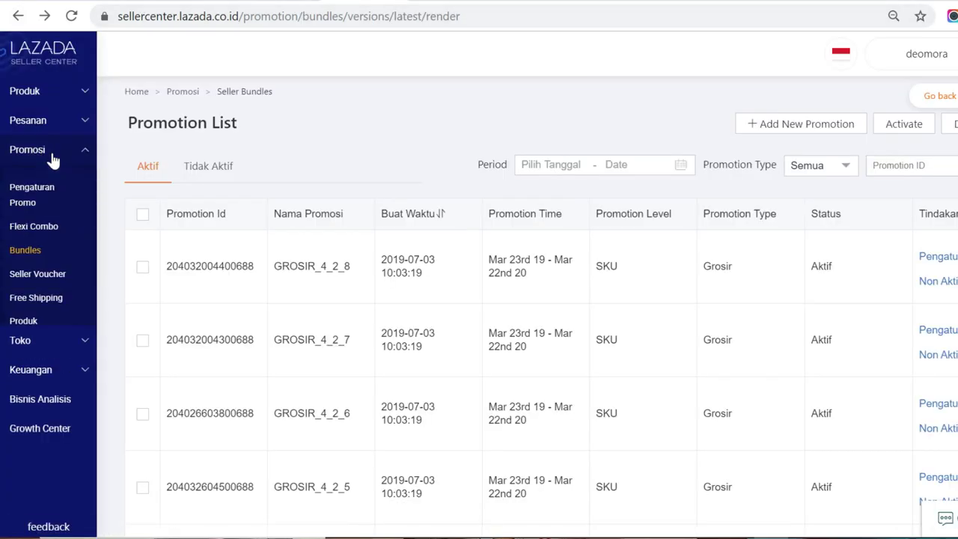
left_click(39, 279)
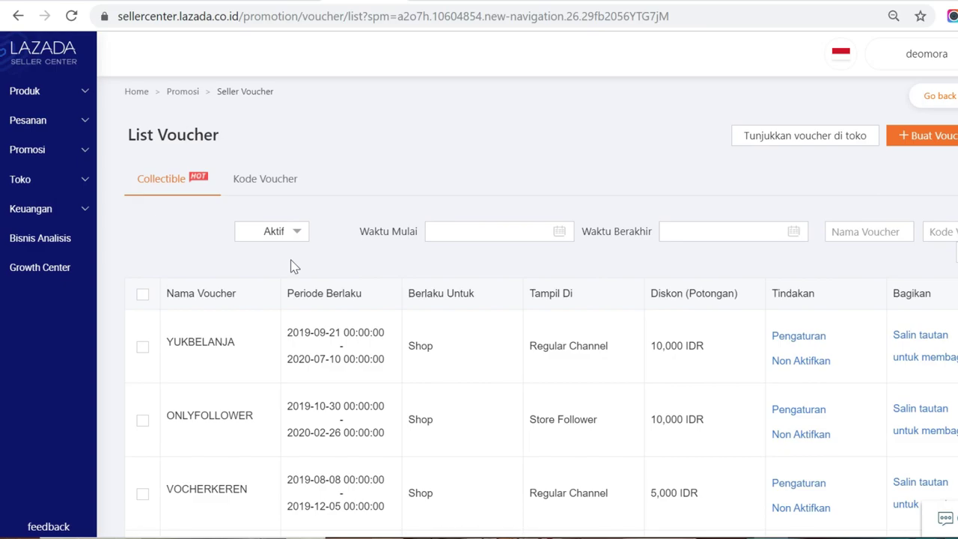
left_click(60, 161)
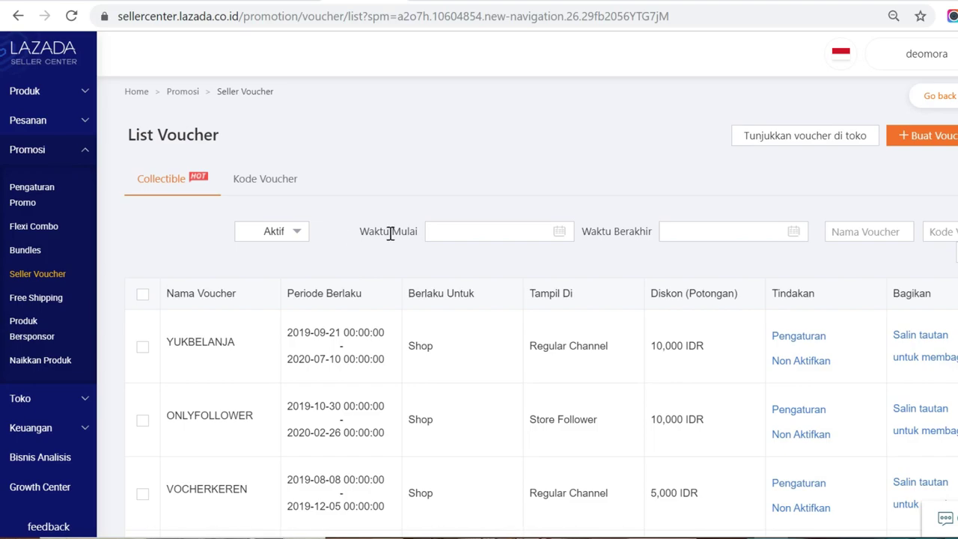
left_click(53, 274)
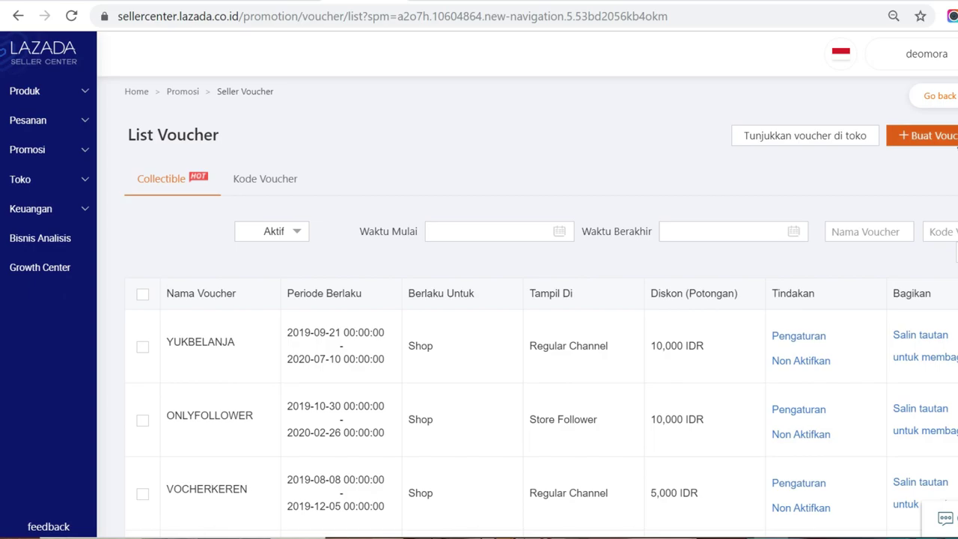
- Start a new voucher and review the fields of Detail Voucher and Pengaturan Voucher
left_click(947, 139)
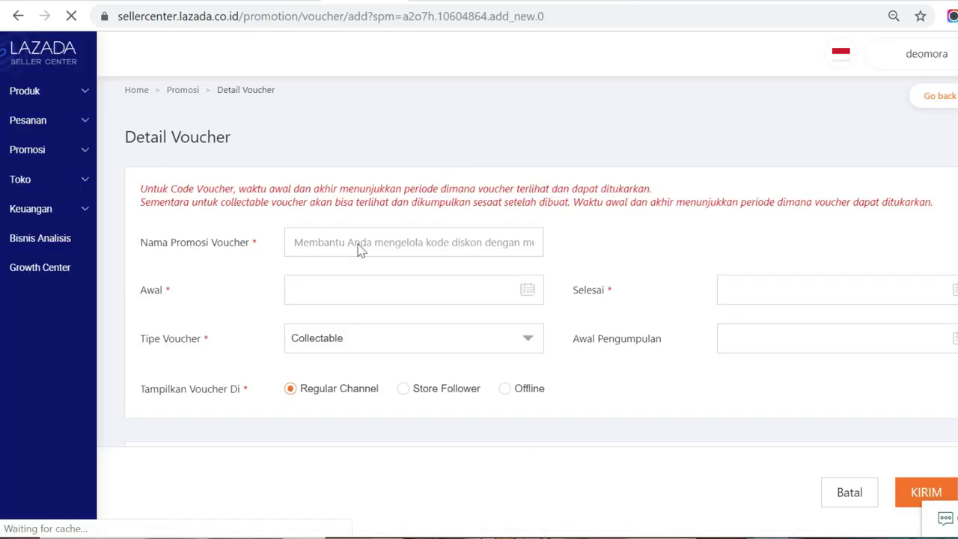
left_click(360, 245)
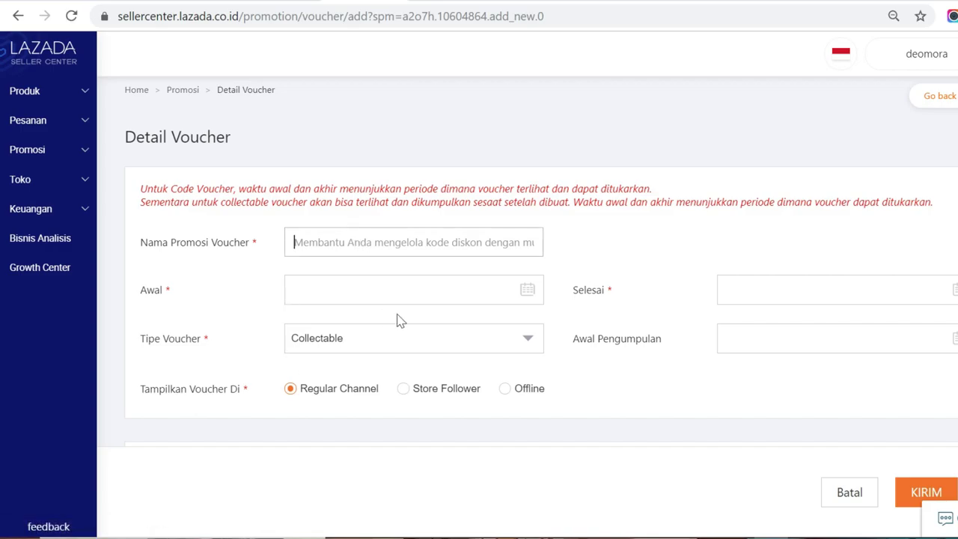
scroll(862, 425, "down", 5)
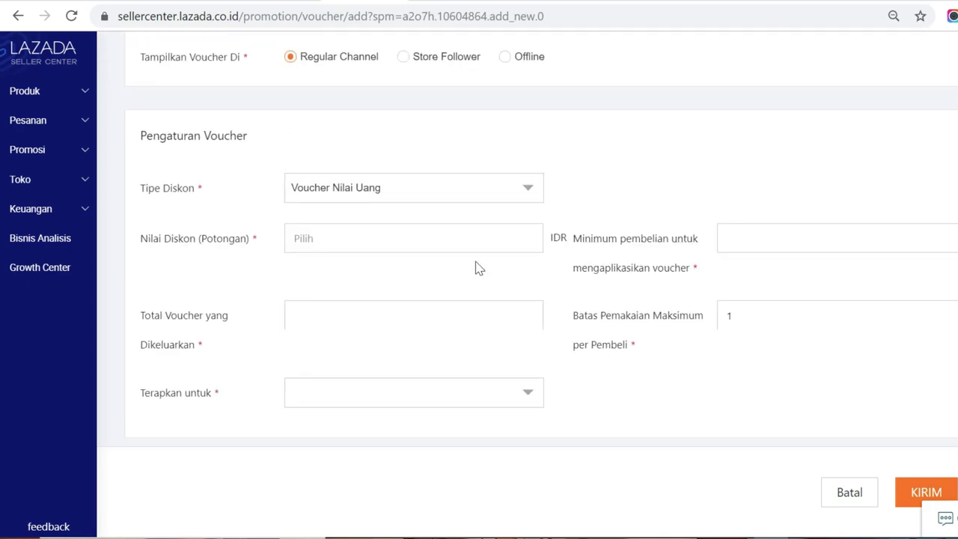
scroll(889, 423, "down", 1)
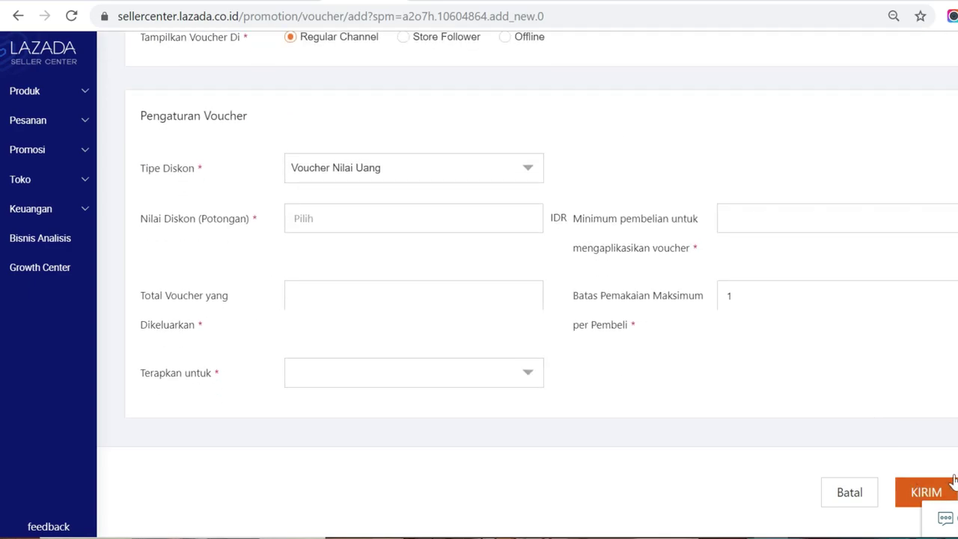
- Go to the Free Shipping promotion list and start creating a new promotion
left_click(25, 156)
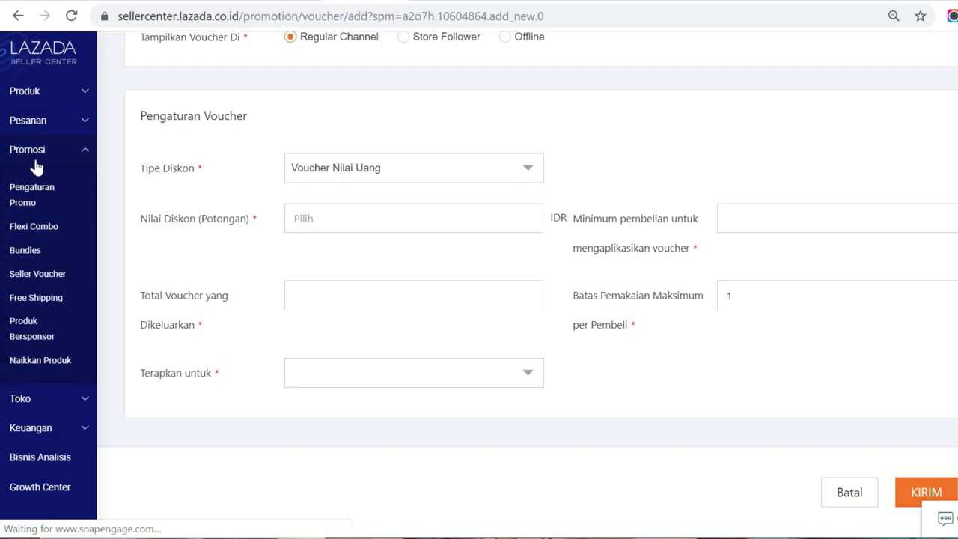
left_click(27, 298)
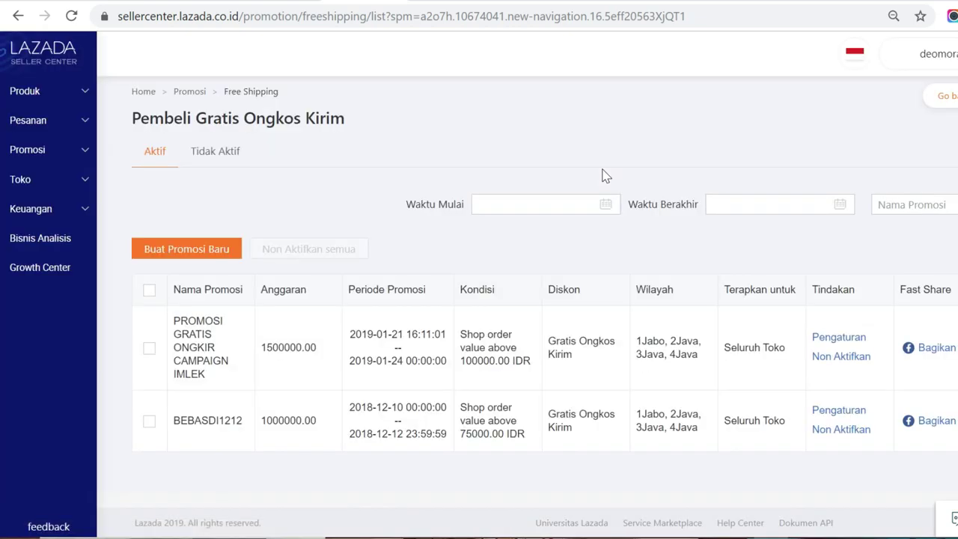
left_click(180, 253)
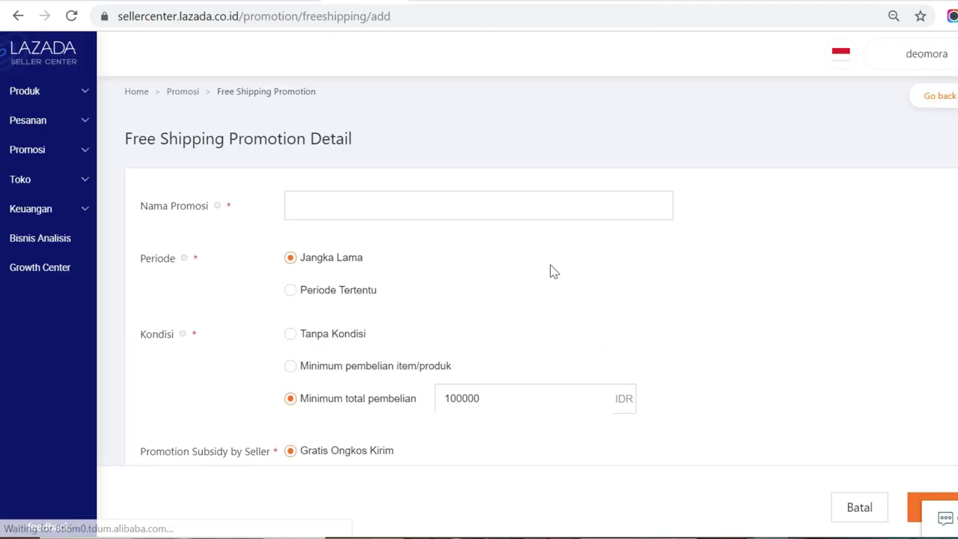
- Review the free shipping form's name, Periode, Kondisi, subsidy, delivery and Wilayah settings, including the Minimum total pembelian amount
scroll(522, 264, "down", 2)
scroll(523, 265, "up", 2)
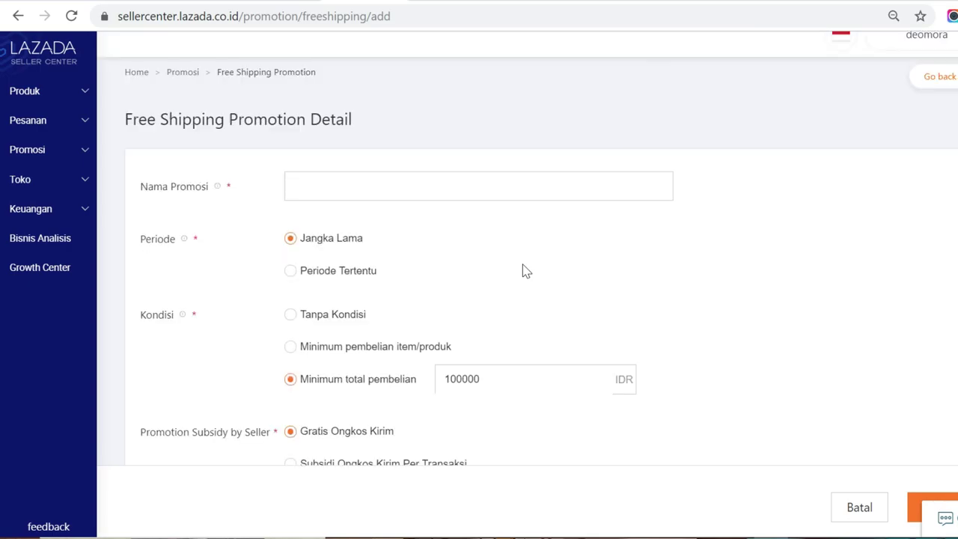
scroll(526, 271, "down", 1)
left_click(362, 133)
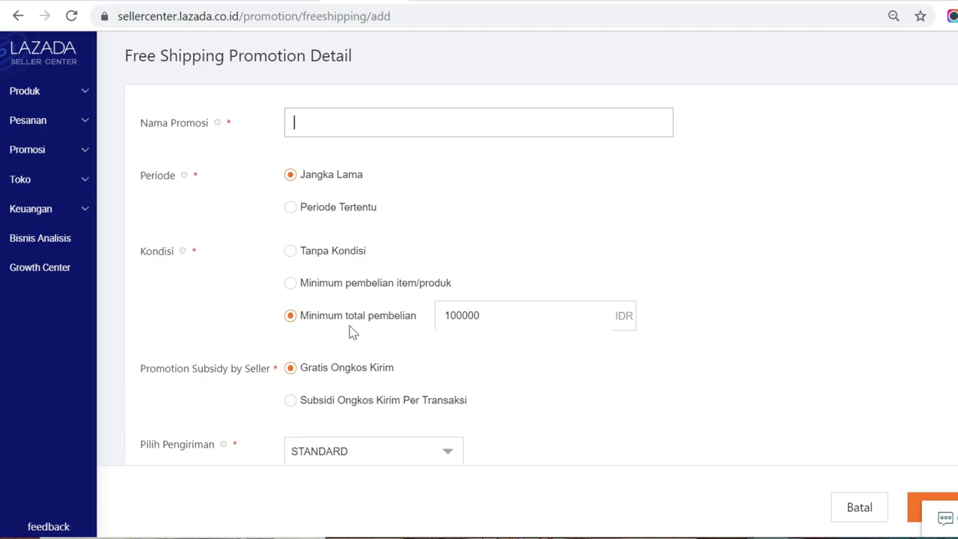
left_click(506, 320)
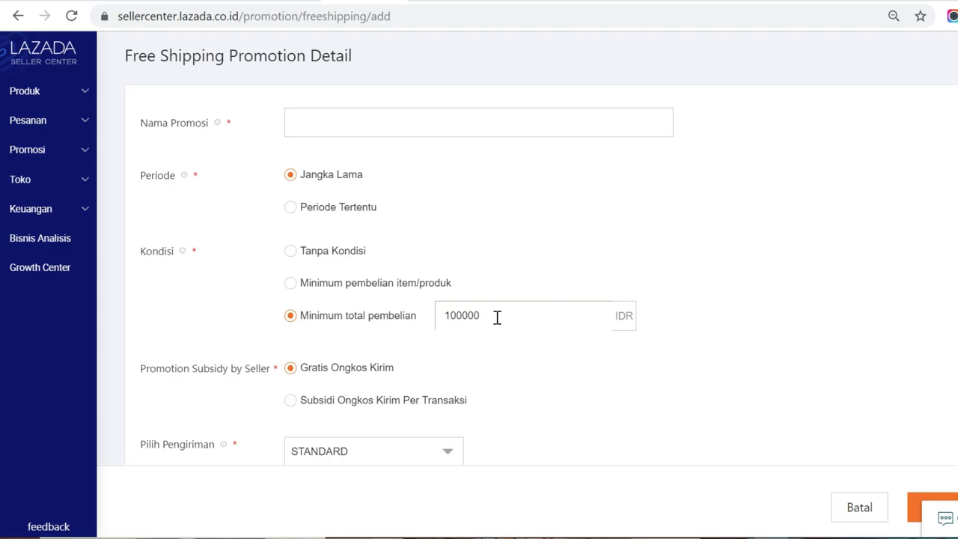
scroll(503, 320, "down", 1)
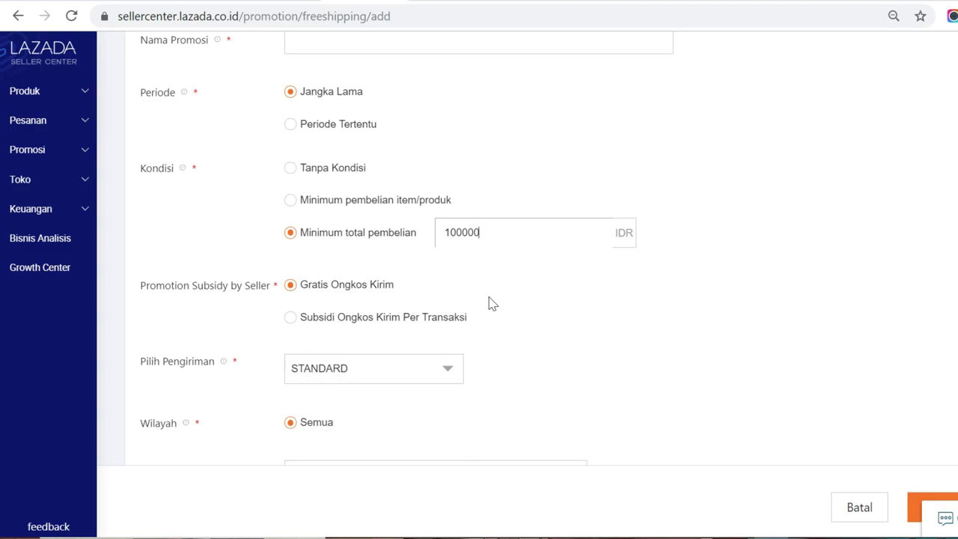
scroll(489, 303, "down", 1)
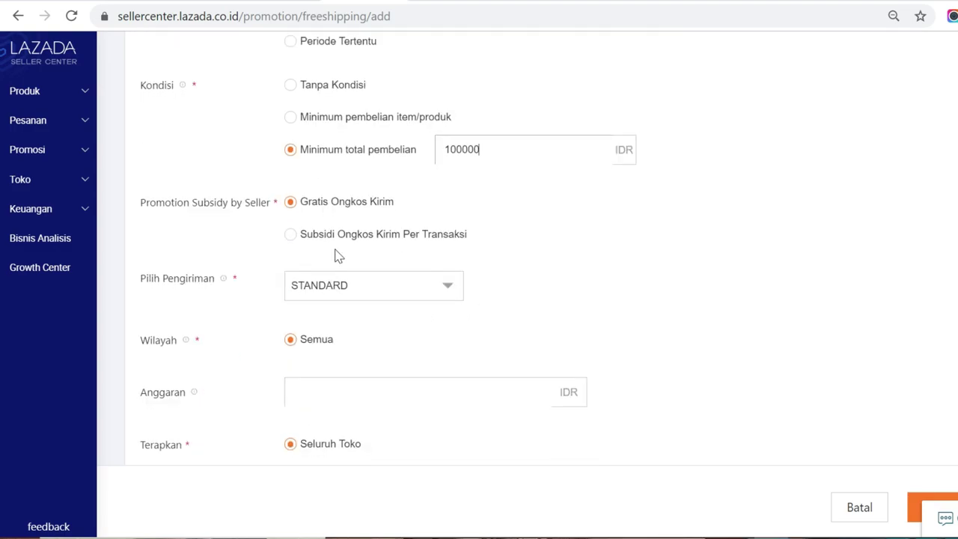
- Set Promotion Subsidy by Seller to Subsidi Ongkos Kirim Per Transaksi with an amount of 15000 IDR
left_click(316, 247)
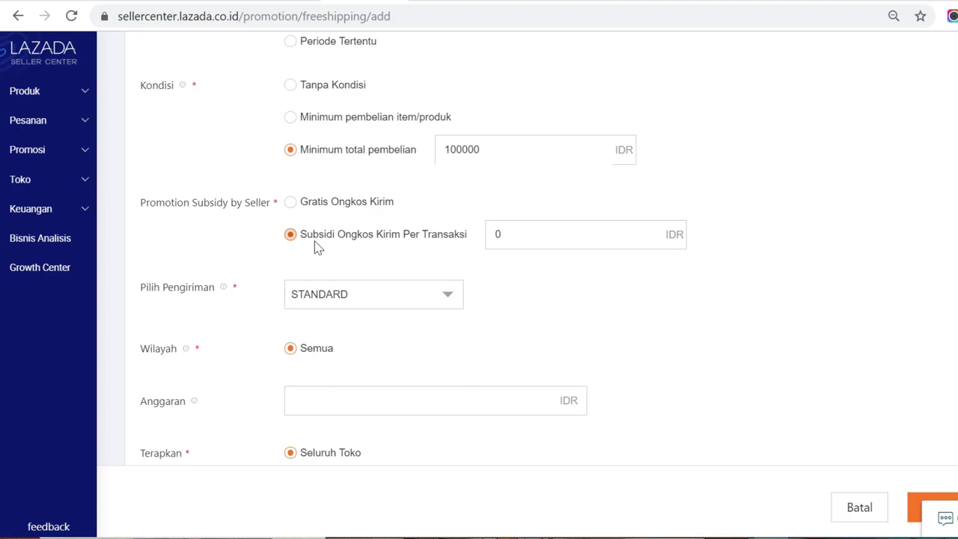
left_click(560, 235)
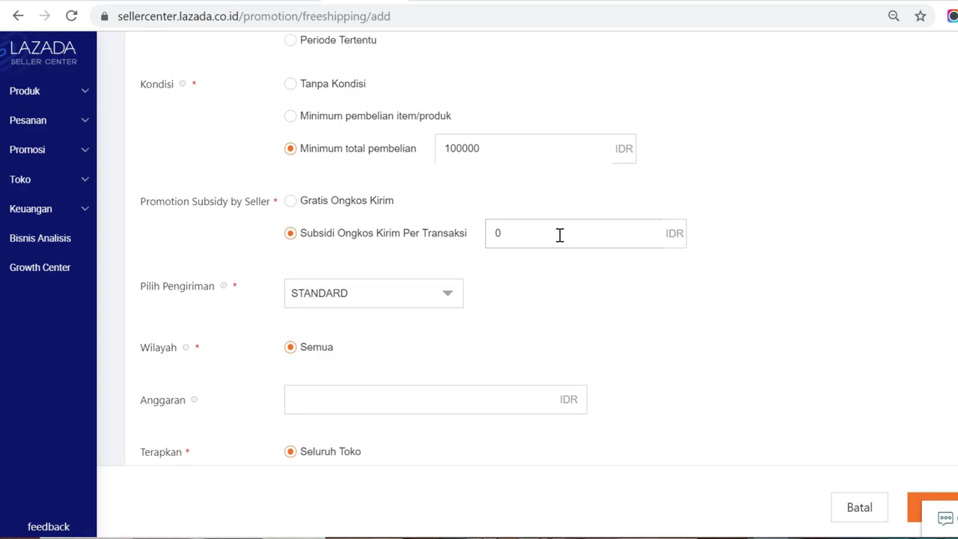
scroll(477, 278, "down", 2)
scroll(477, 278, "up", 1)
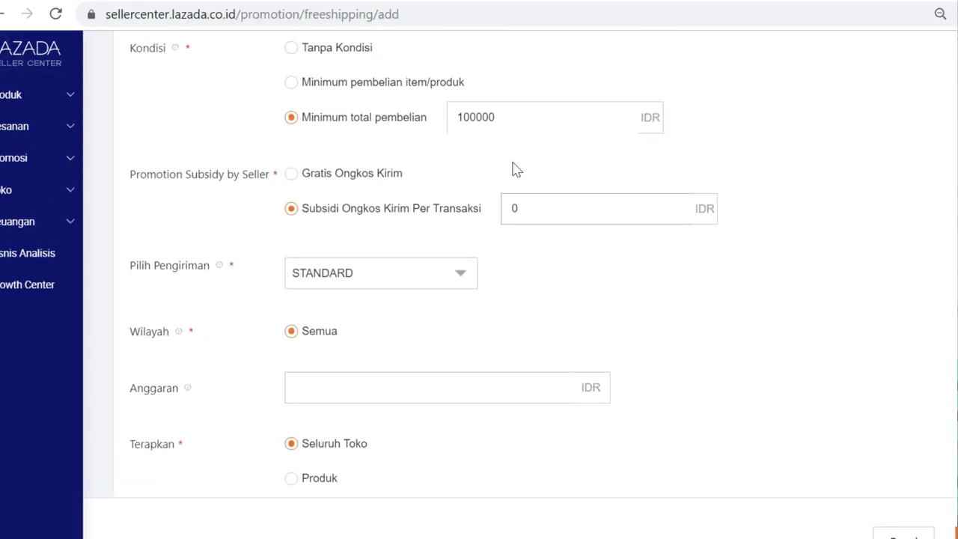
left_click_drag(530, 201, 465, 222)
type("150000")
- Check the Anggaran field and preview the Produk option of Terapkan, then return it to Seluruh Toko
scroll(463, 222, "down", 2)
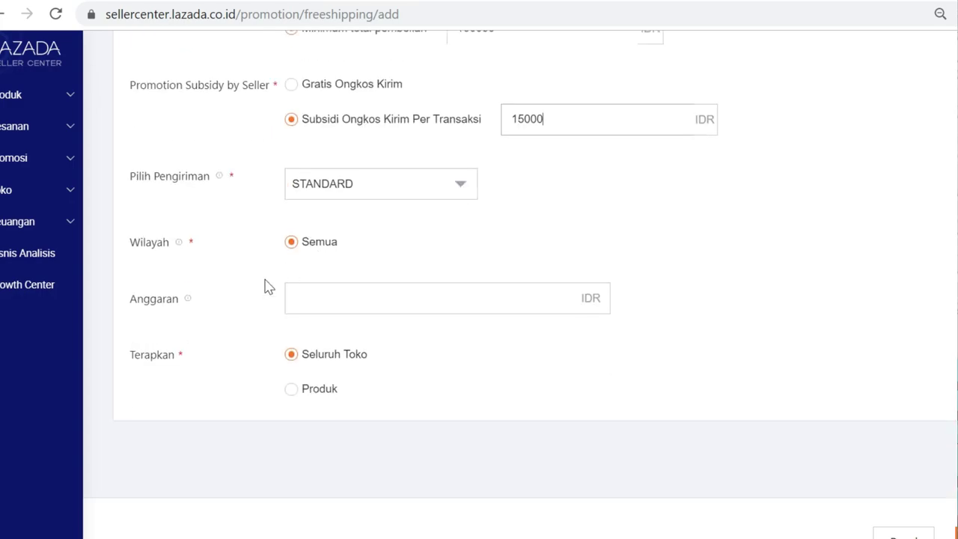
left_click(340, 294)
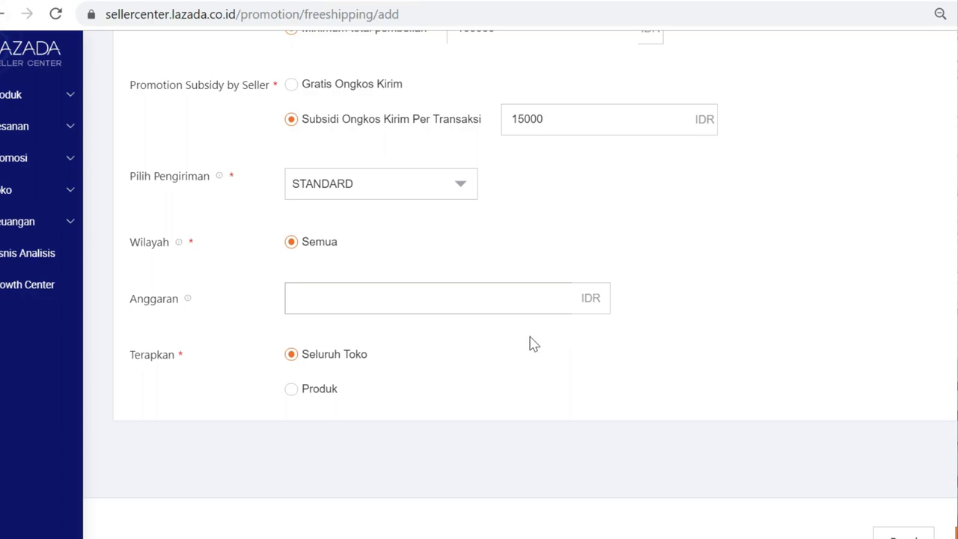
left_click(313, 392)
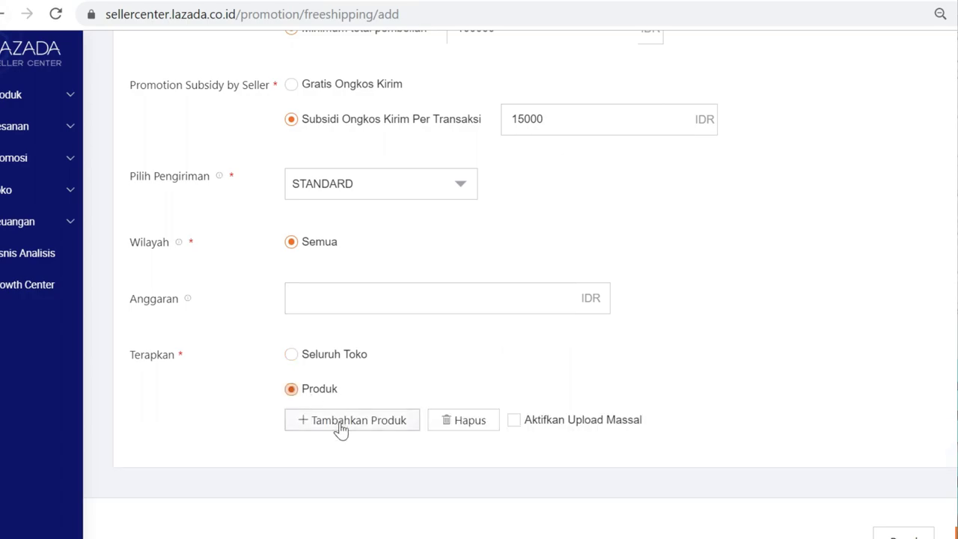
left_click(306, 364)
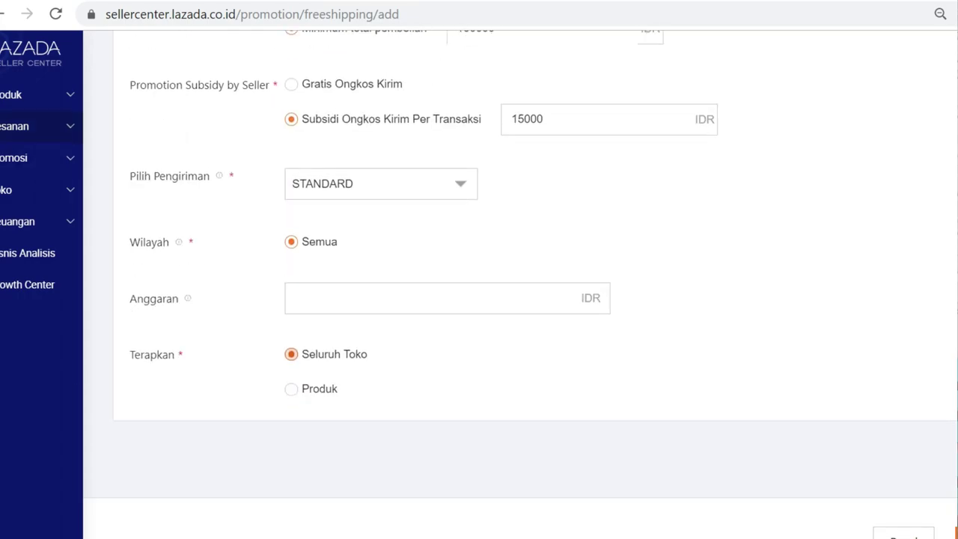
- Try to open the Produk Bersponsor promotion feature and close the Flexi Combo & Voucher announcement
left_click(49, 164)
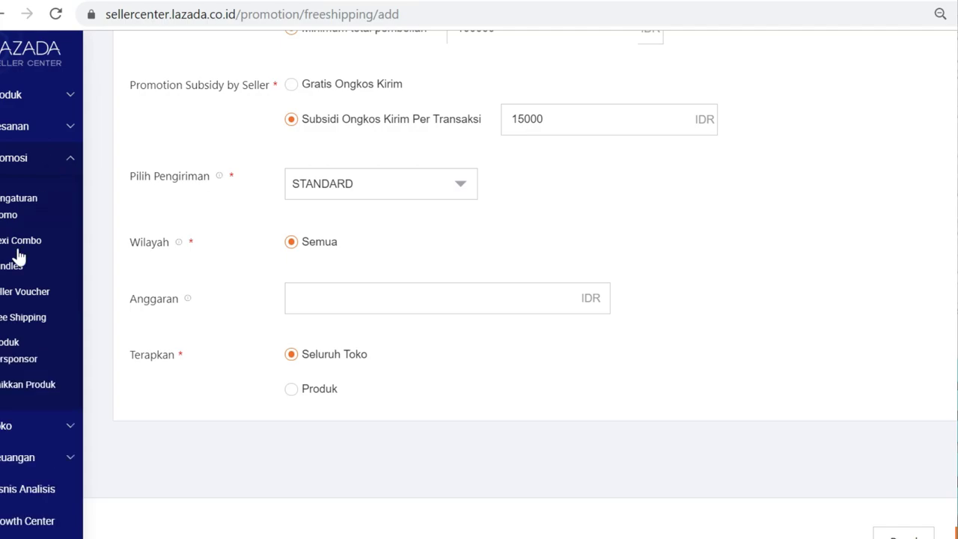
left_click(3, 350)
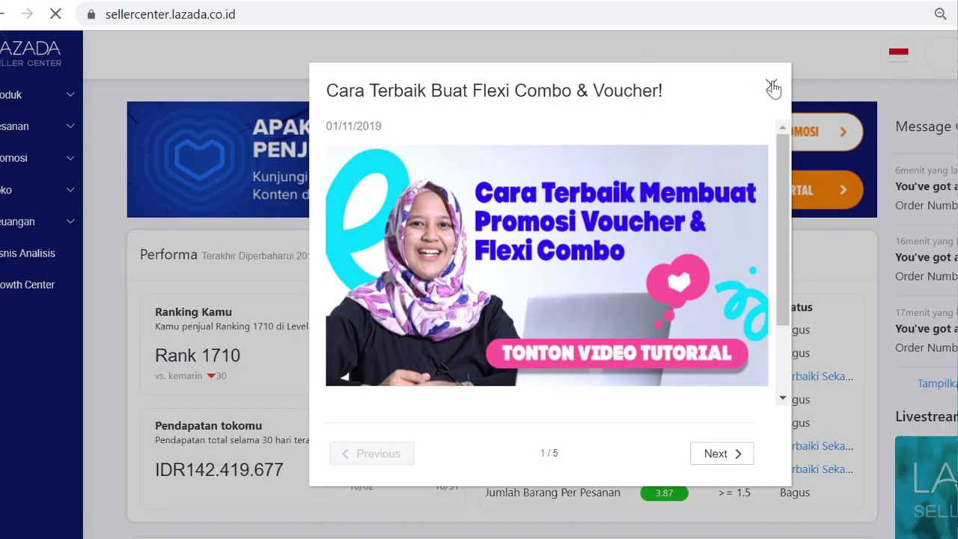
left_click(773, 88)
- Open the Naikkan Produk promotion page and dismiss its introductory guide
left_click(36, 161)
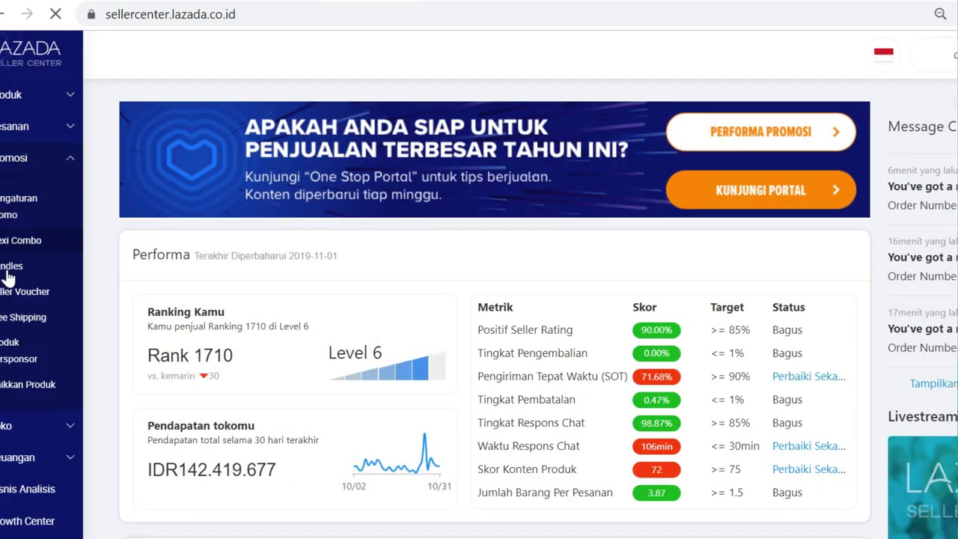
left_click(11, 389)
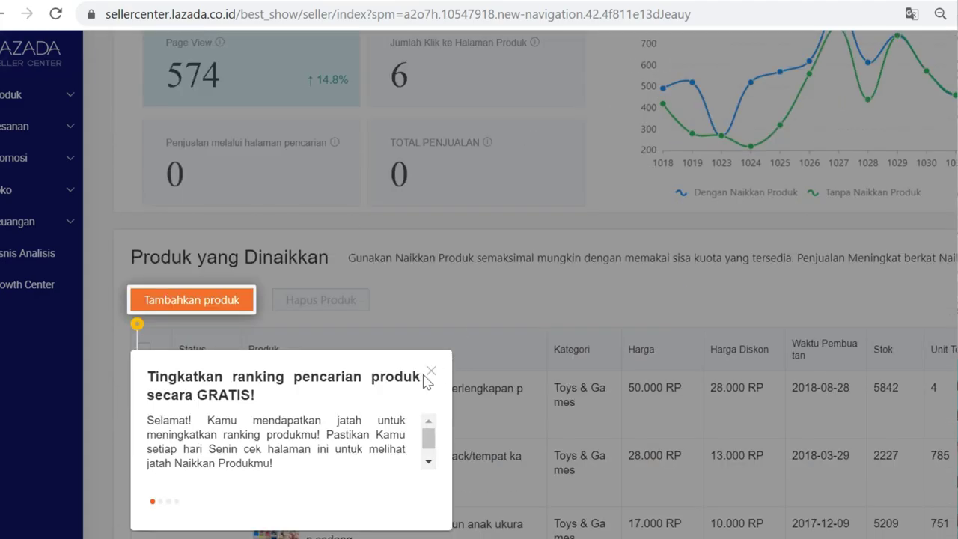
left_click(430, 372)
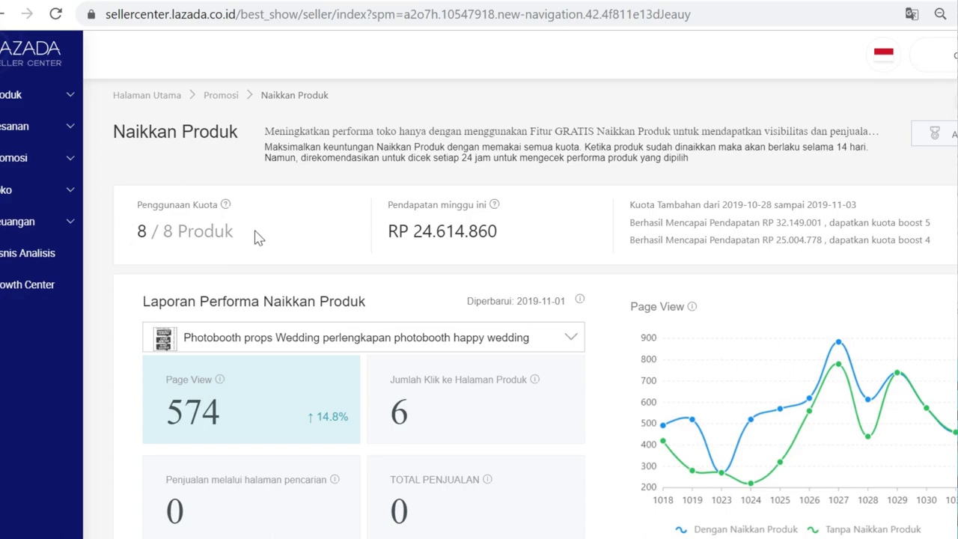
- Review the list of boosted products and the Laporan Performa Naikkan Produk report
scroll(955, 231, "down", 8)
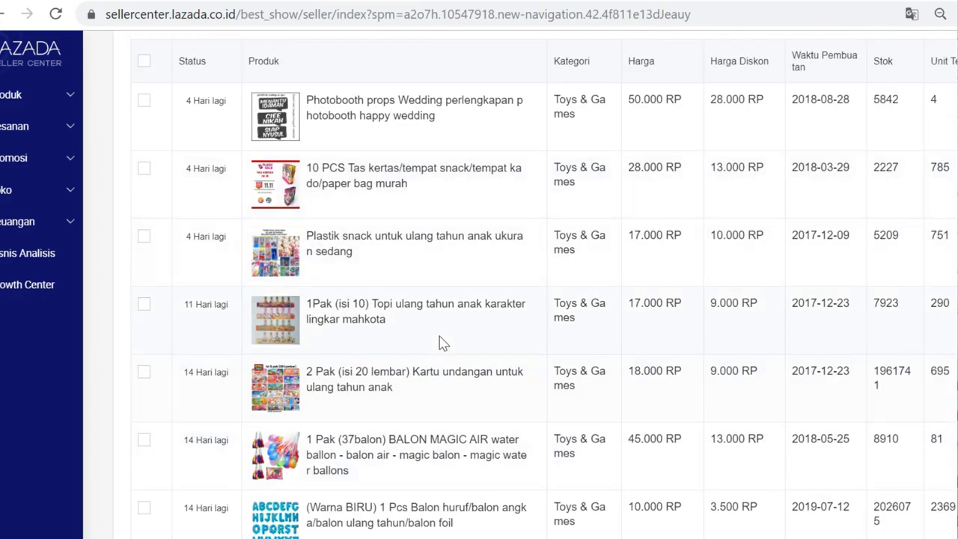
scroll(440, 375, "down", 1)
scroll(524, 374, "up", 5)
scroll(565, 360, "up", 2)
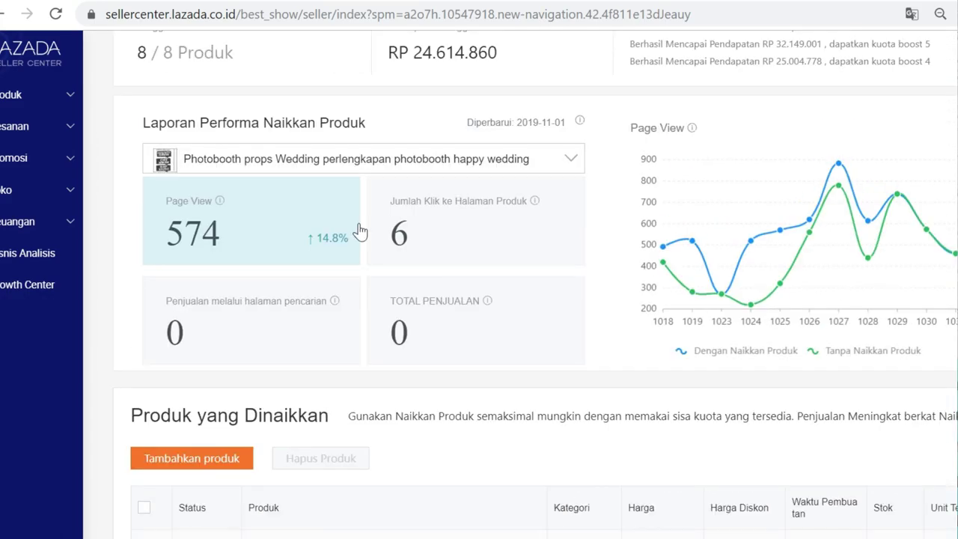
- Open the selection of products to add to Naikkan Produk and browse the available items
scroll(329, 408, "down", 1)
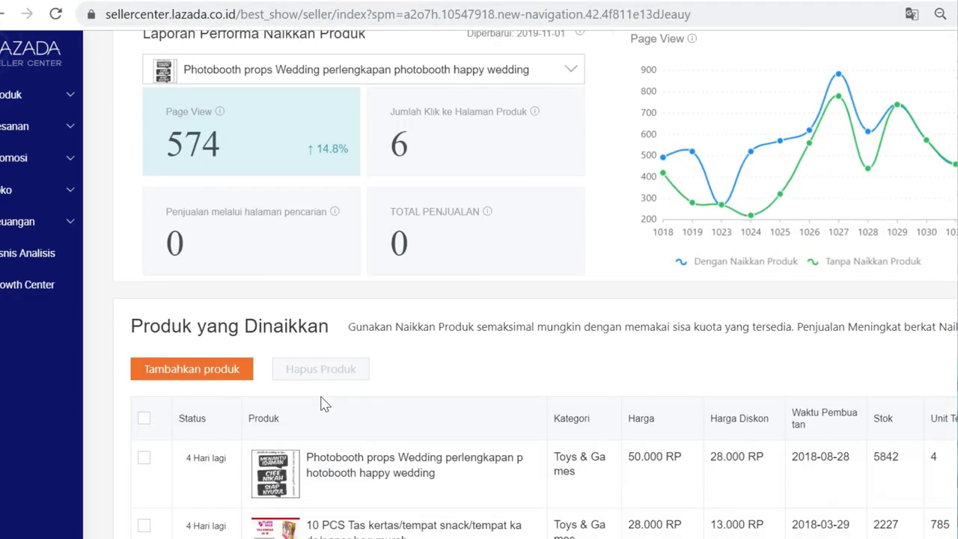
left_click(221, 378)
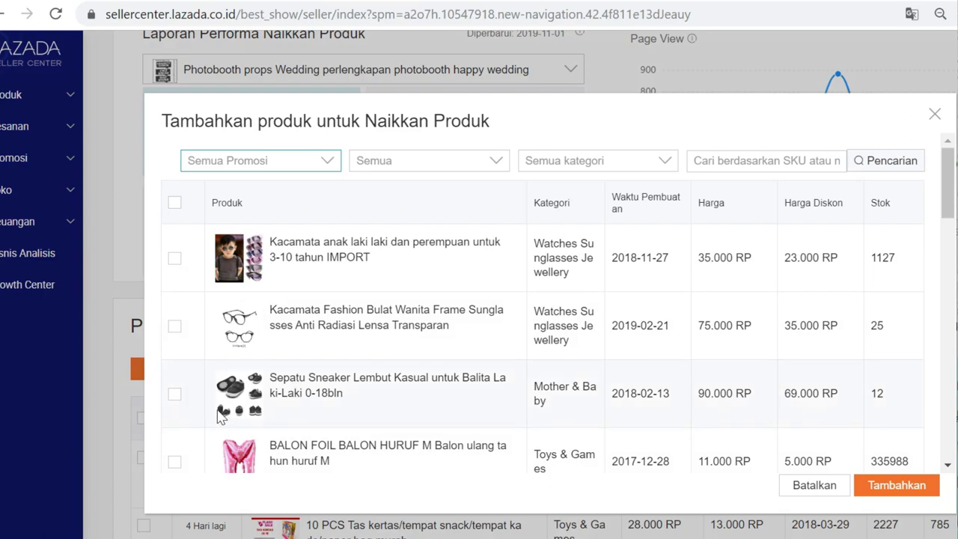
scroll(411, 377, "down", 1)
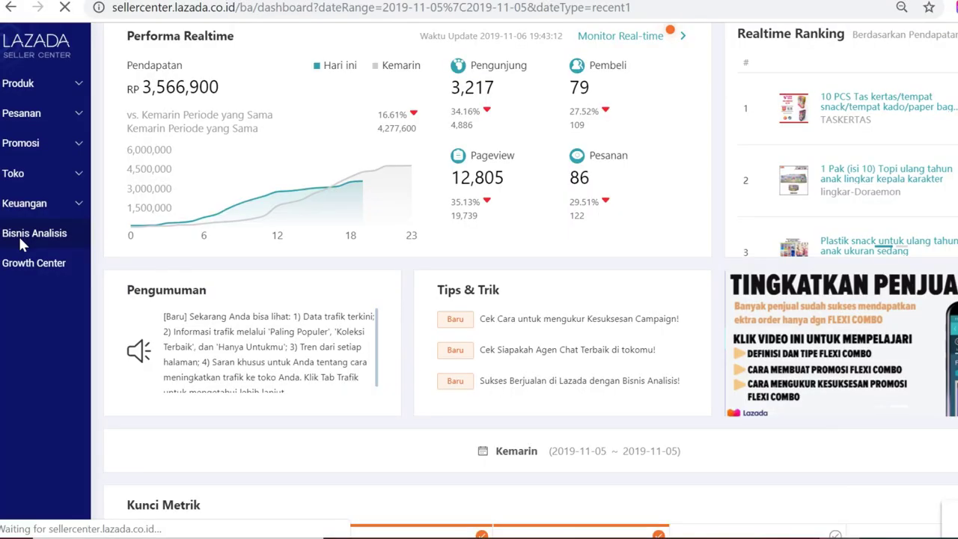
- Open Bisnis Analisis and review its dashboard, from Performa Realtime through the Kunci Metrik trends to Dashboard Produk
left_click(21, 239)
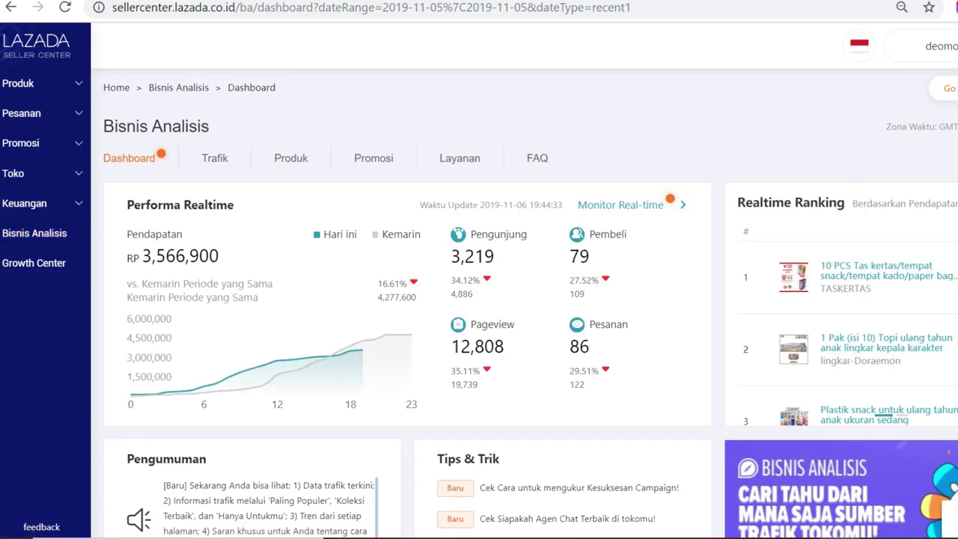
scroll(835, 196, "down", 1)
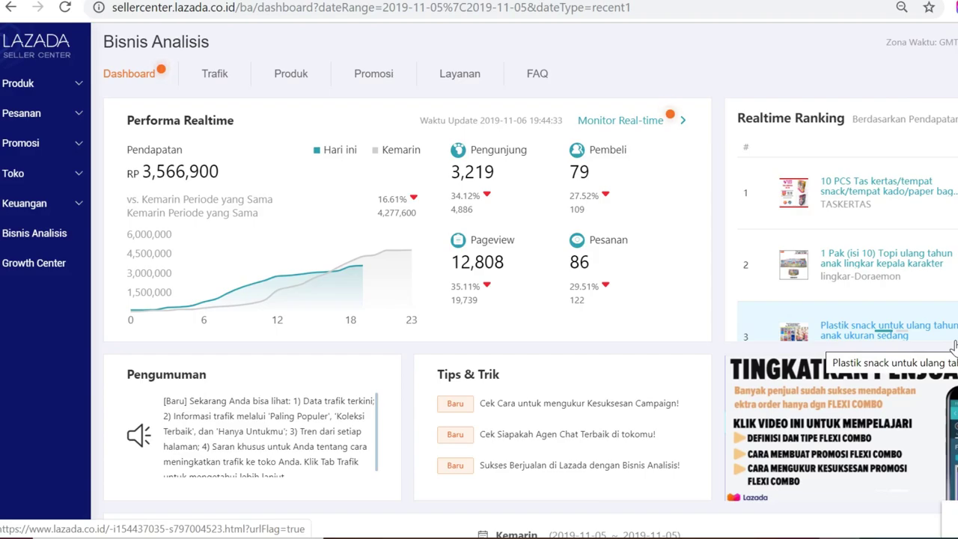
scroll(954, 346, "down", 10)
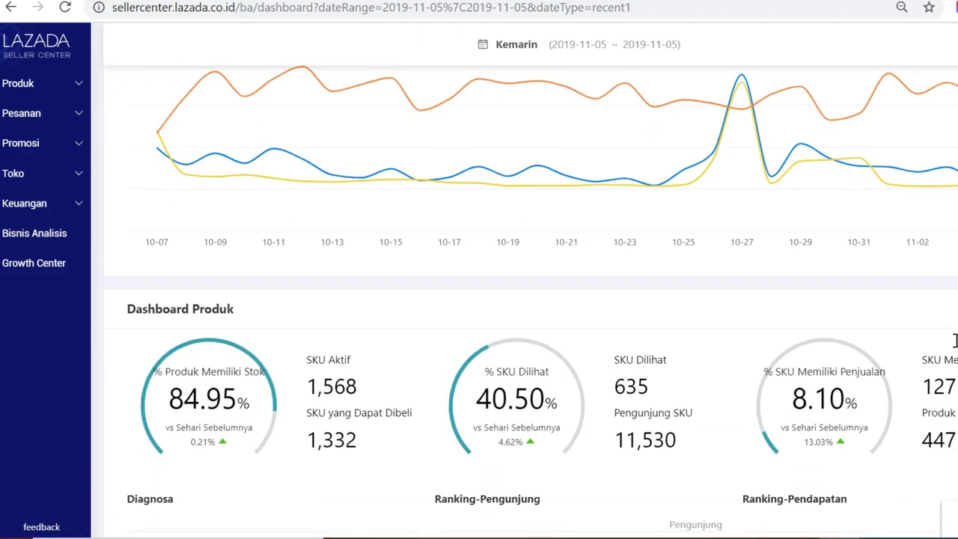
scroll(955, 346, "down", 5)
scroll(954, 346, "up", 5)
scroll(954, 346, "up", 10)
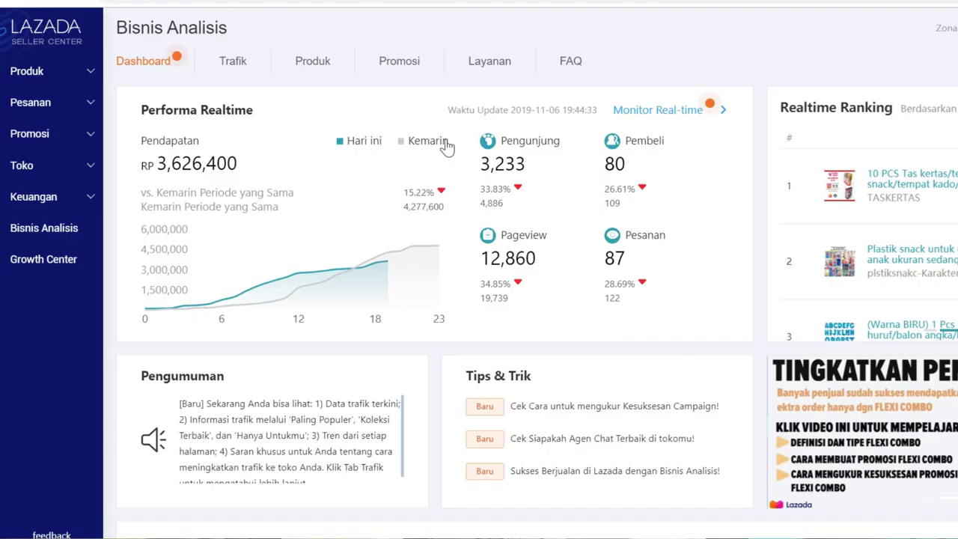
- Open the Monitor Real-time display and examine today's revenue trend, key store metrics and product ranking by revenue
left_click(634, 122)
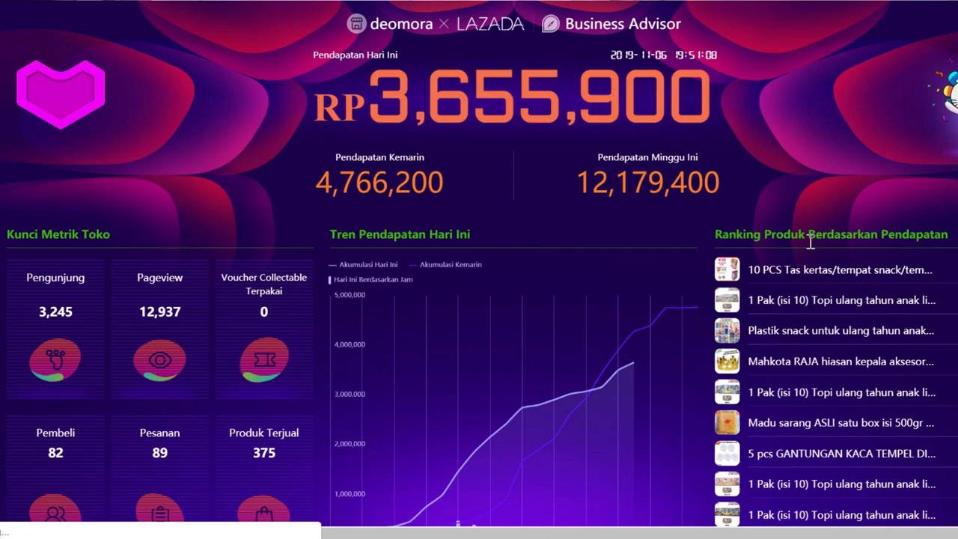
scroll(809, 240, "down", 1)
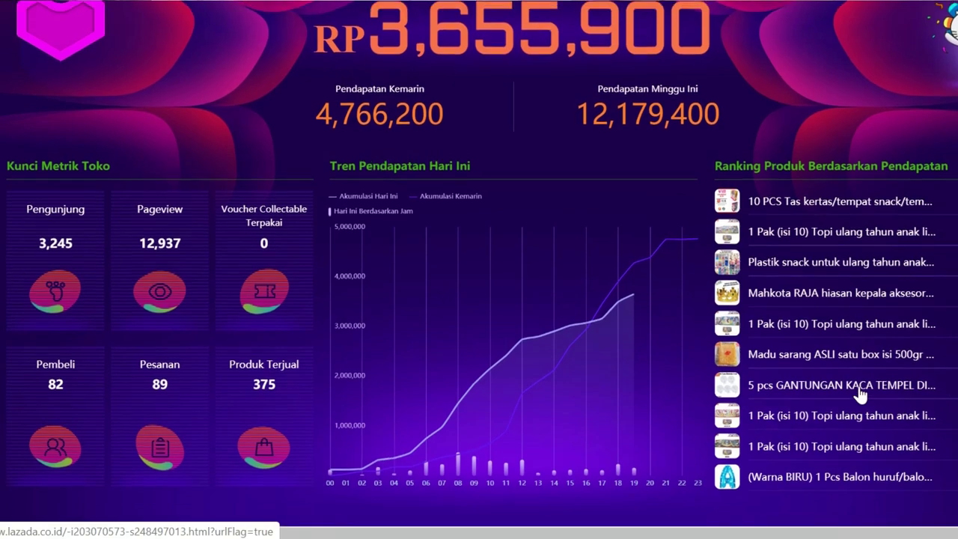
scroll(860, 394, "up", 1)
scroll(860, 394, "down", 1)
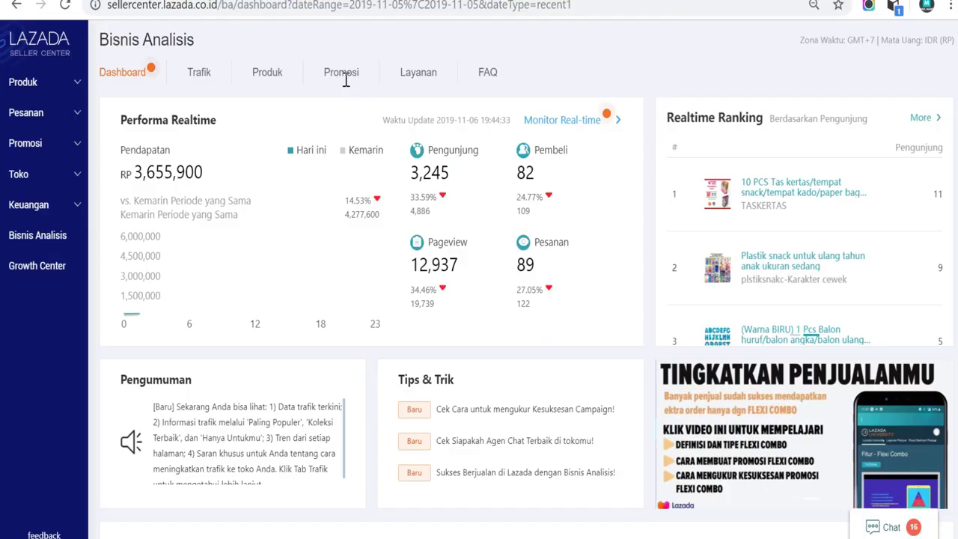
- Show the Promosi analysis in Bisnis Analisis and examine the realtime Performa Voucher chart for collectable vouchers
left_click(343, 84)
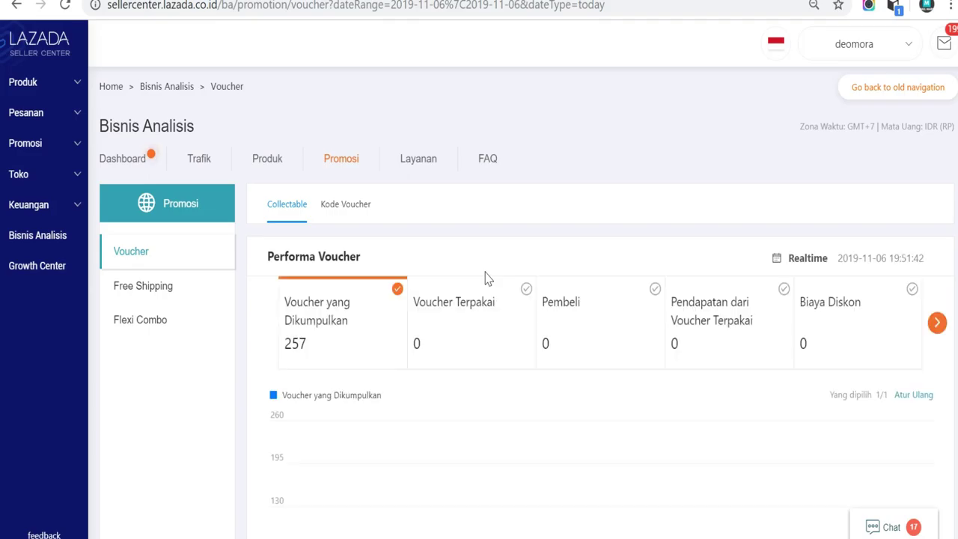
scroll(485, 278, "down", 10)
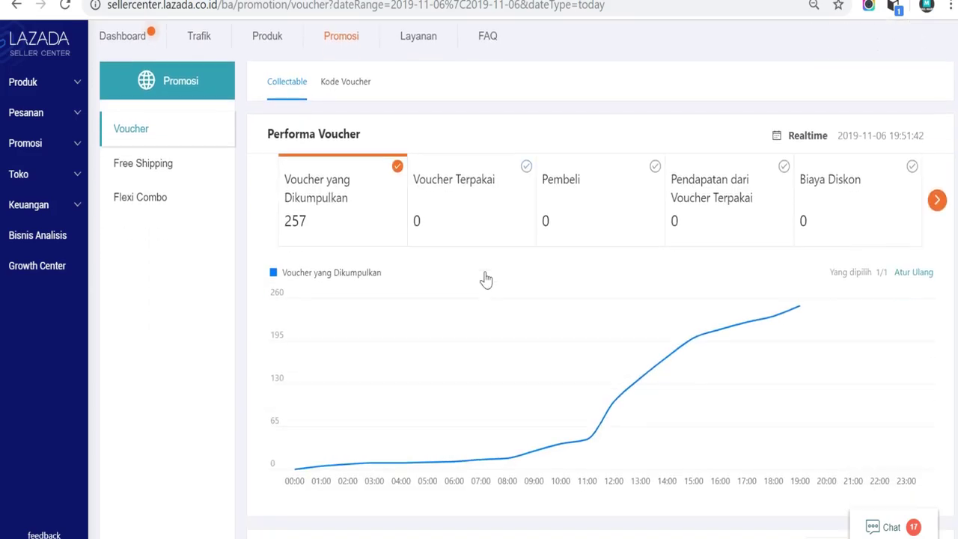